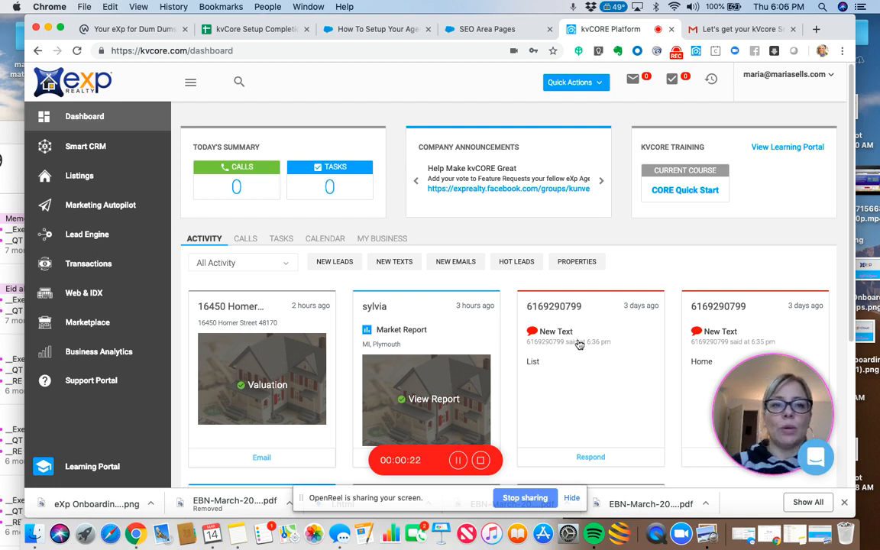
In the kvCore Setup Completion spreadsheet, correct the Lead Gen Tools sheet's misspelled squeeze-page heading to "Multi-property Squeeze Pages".
{"action": "left_click", "coordinate": [249, 30]}
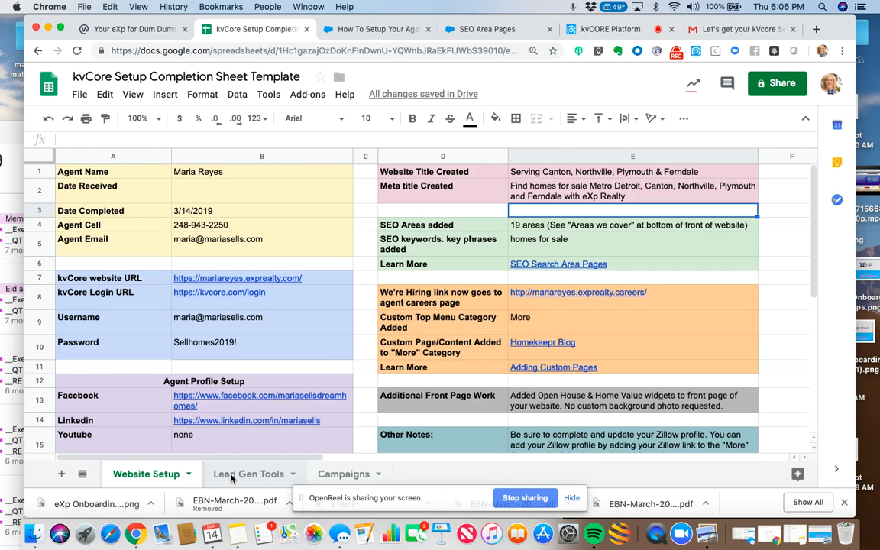
{"action": "left_click", "coordinate": [231, 475]}
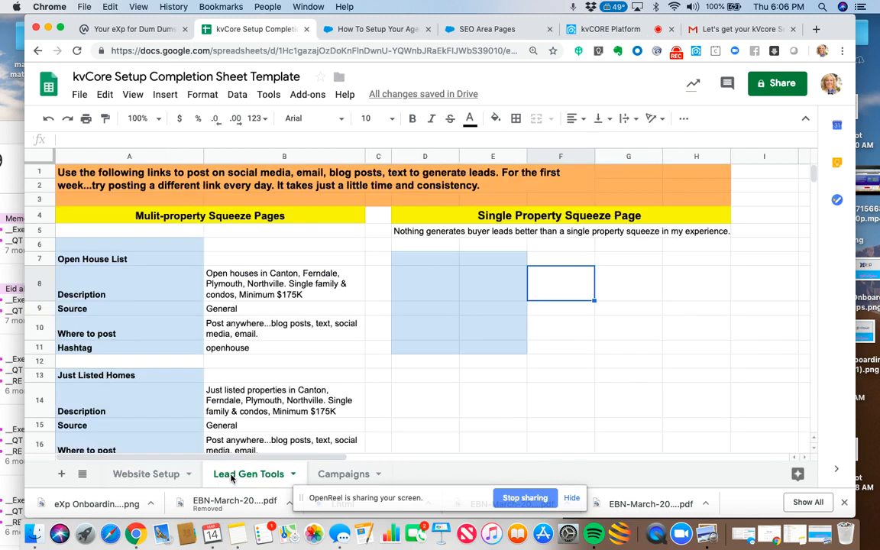
{"action": "double_click", "coordinate": [160, 217]}
{"action": "key", "text": "Escape"}
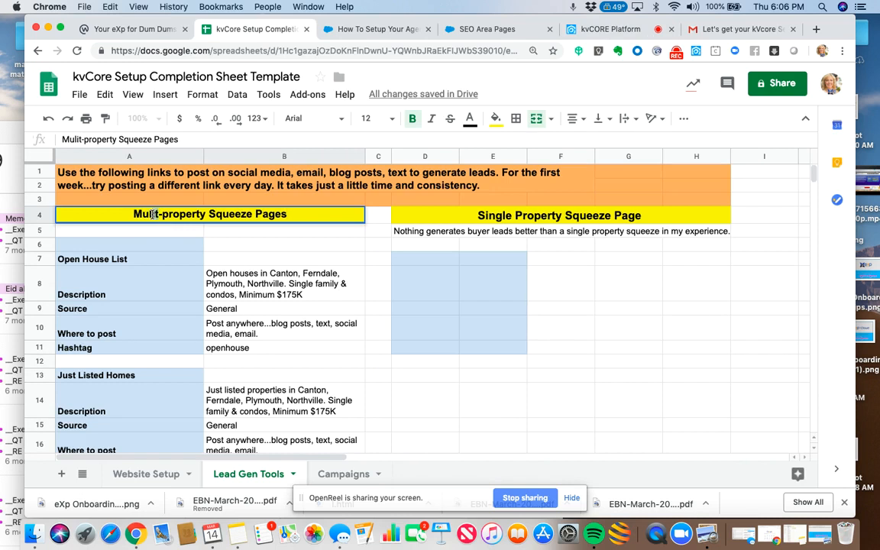
{"action": "type", "text": "ti"}
{"action": "left_click", "coordinate": [161, 233]}
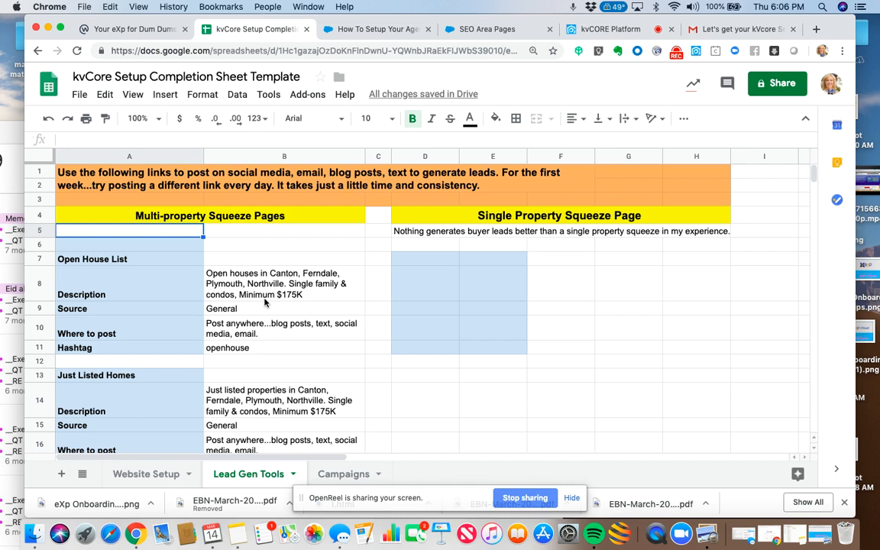
Switch to kvCORE and start building an IDX Squeeze Page from the Lead Engine using the agent's exprealty.com domain.
{"action": "left_click", "coordinate": [613, 31]}
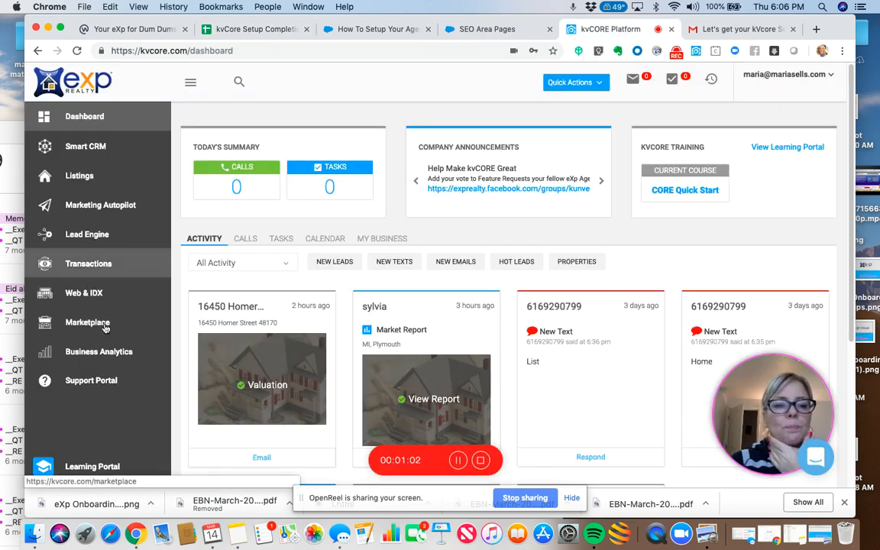
{"action": "left_click", "coordinate": [97, 240]}
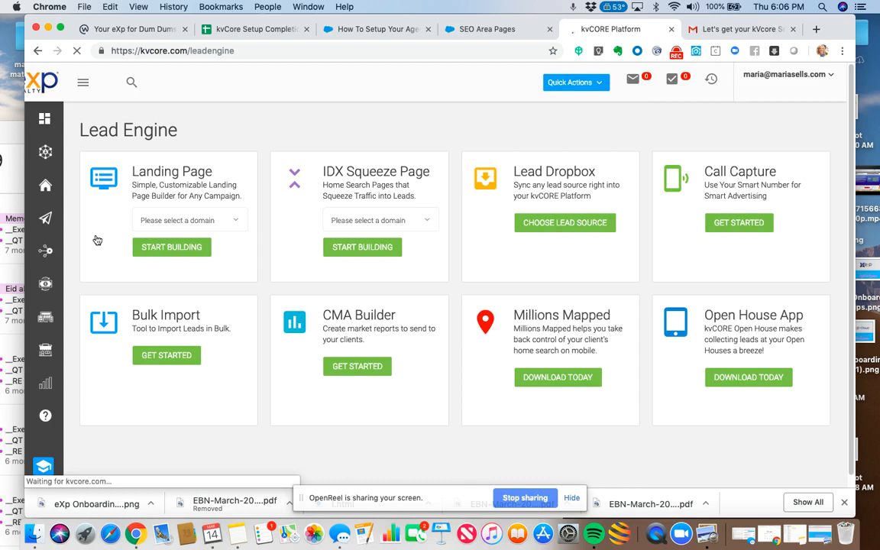
{"action": "left_click", "coordinate": [428, 223]}
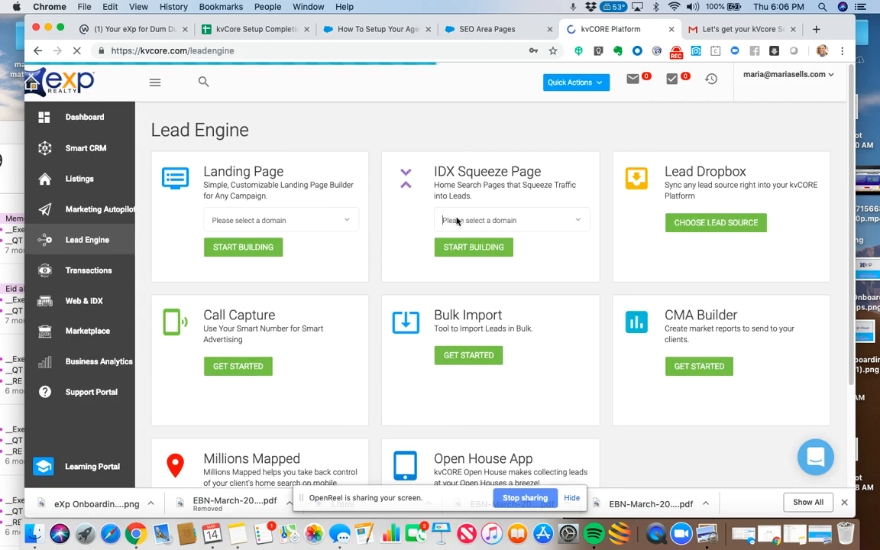
{"action": "left_click", "coordinate": [586, 221]}
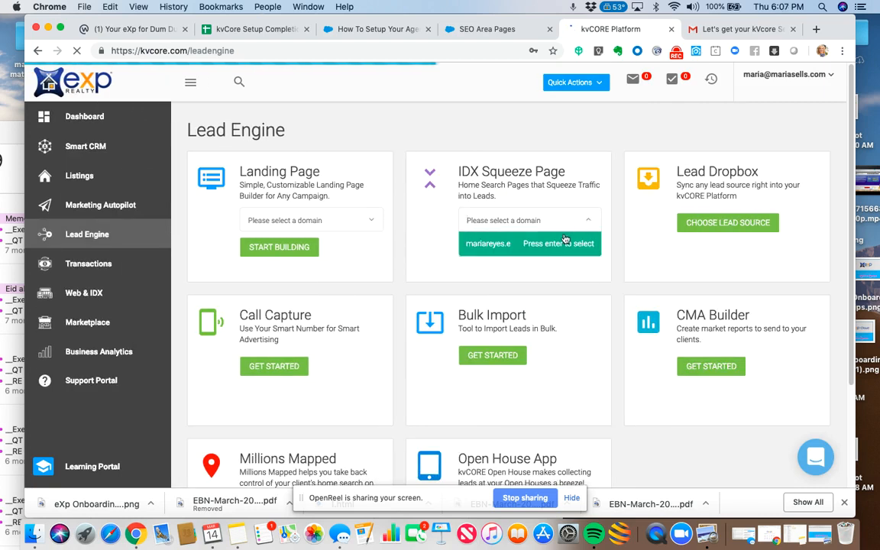
{"action": "left_click", "coordinate": [561, 245]}
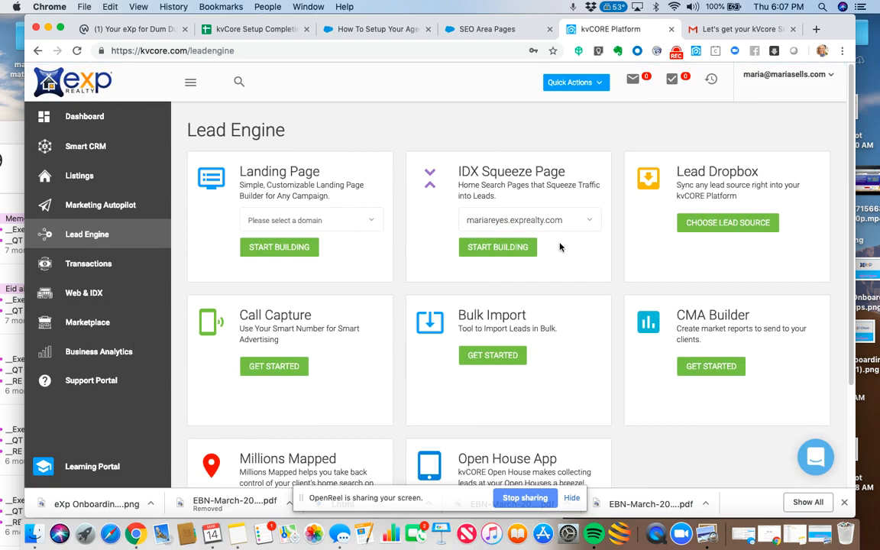
{"action": "left_click", "coordinate": [517, 248]}
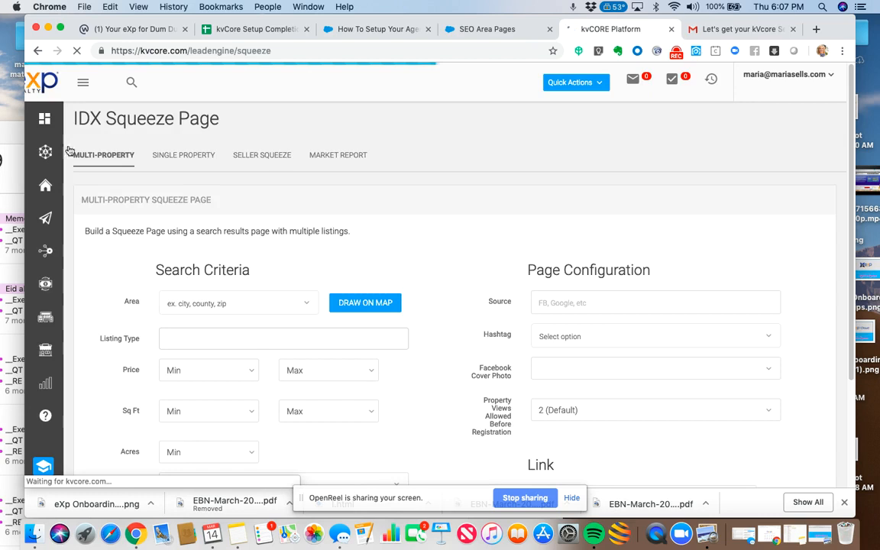
Close the Calendar window behind the browser and shift the browser window slightly sideways.
{"action": "left_click", "coordinate": [12, 136]}
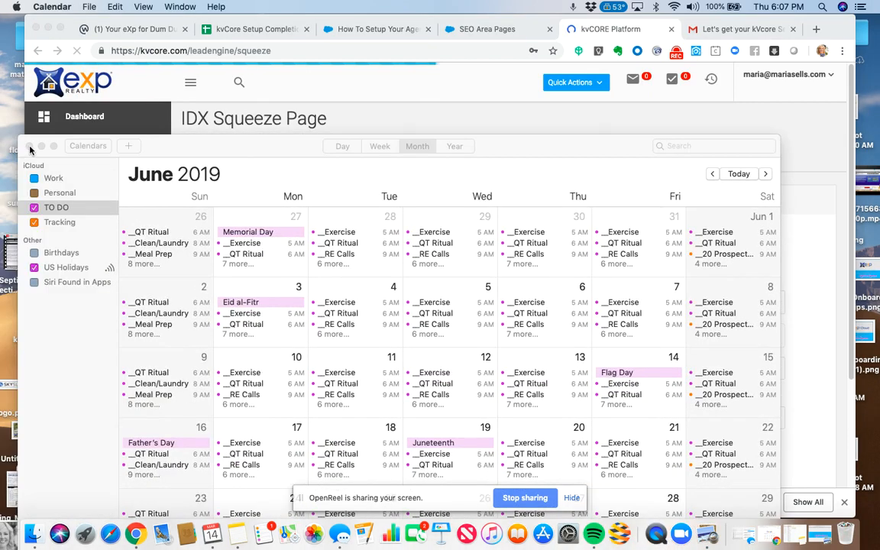
{"action": "left_click", "coordinate": [30, 146]}
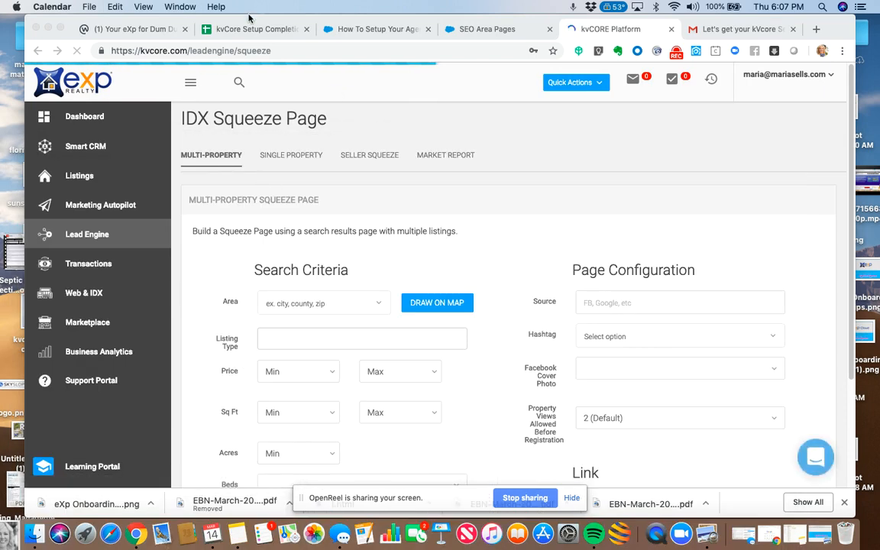
{"action": "left_click_drag", "start_coordinate": [248, 21], "coordinate": [233, 21]}
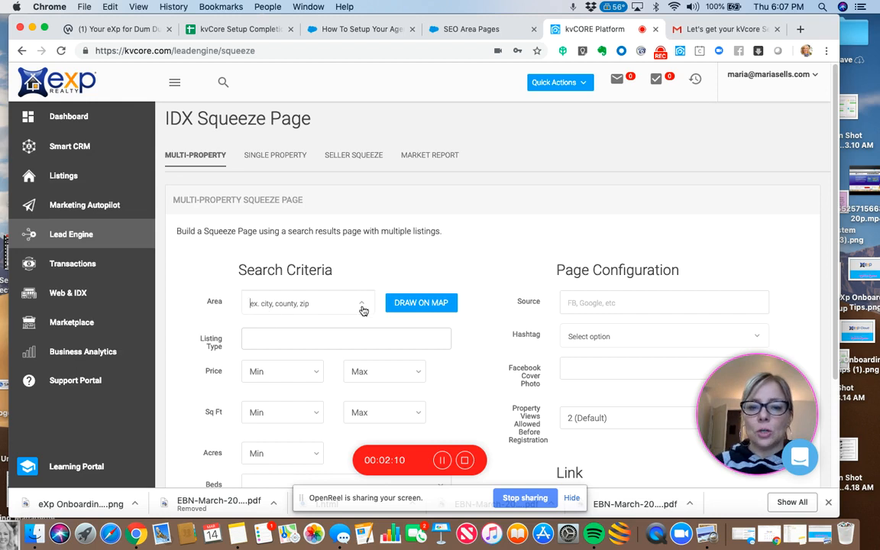
Briefly view the polygon map search, close it, and add area:Plymouth and city:Canton to the multi-property search areas.
{"action": "left_click", "coordinate": [425, 303]}
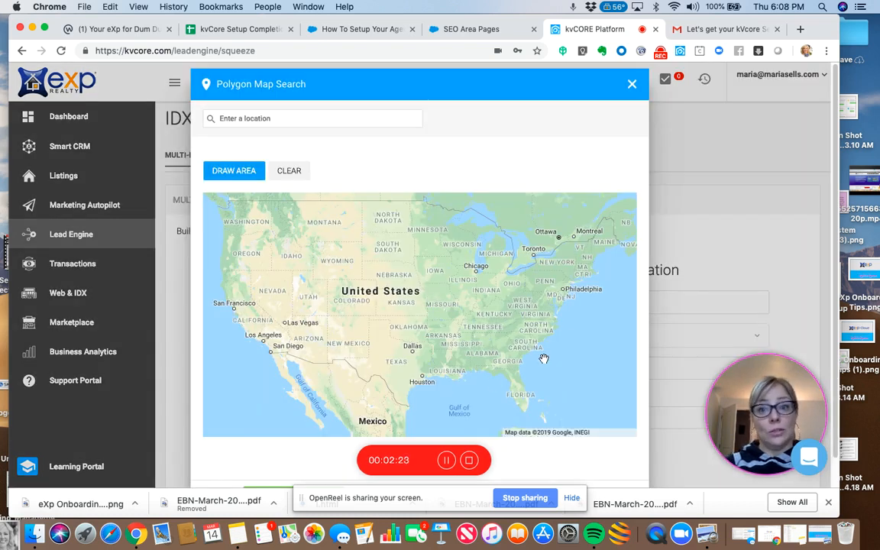
{"action": "left_click", "coordinate": [632, 86]}
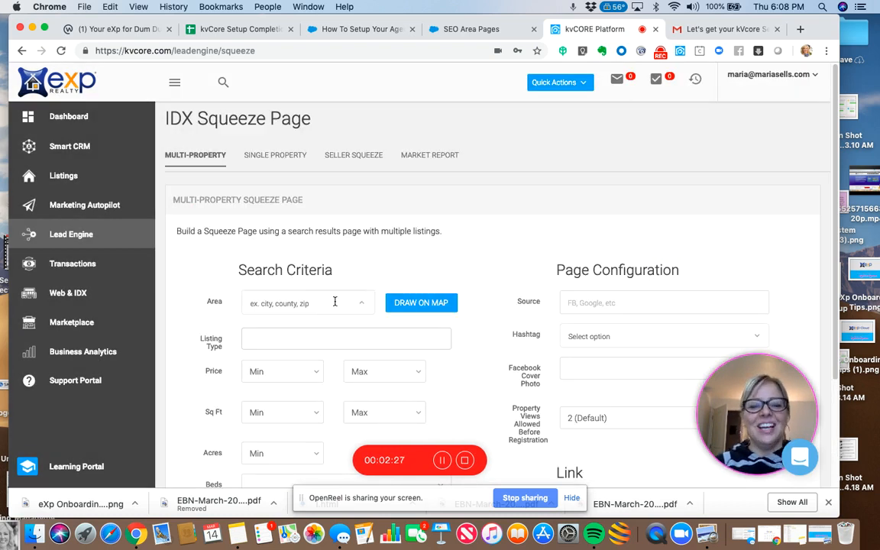
{"action": "type", "text": "plymo"}
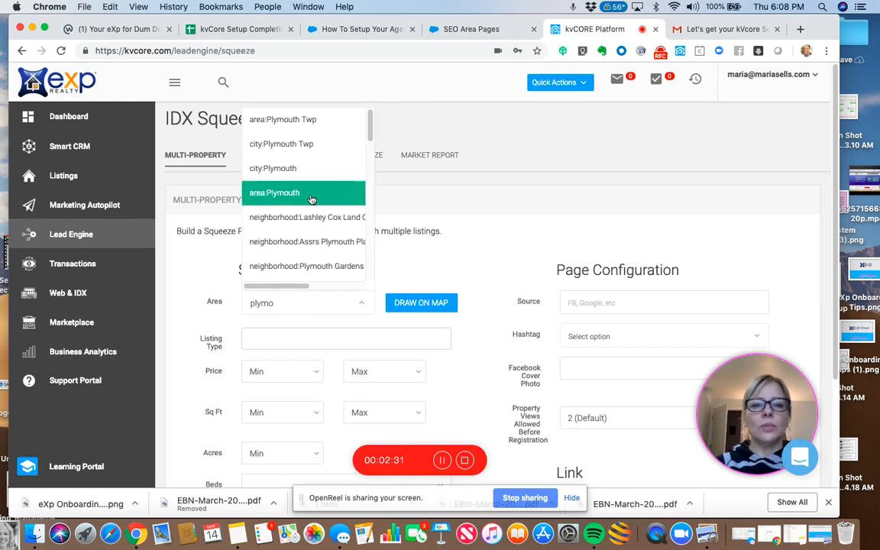
{"action": "left_click", "coordinate": [308, 200]}
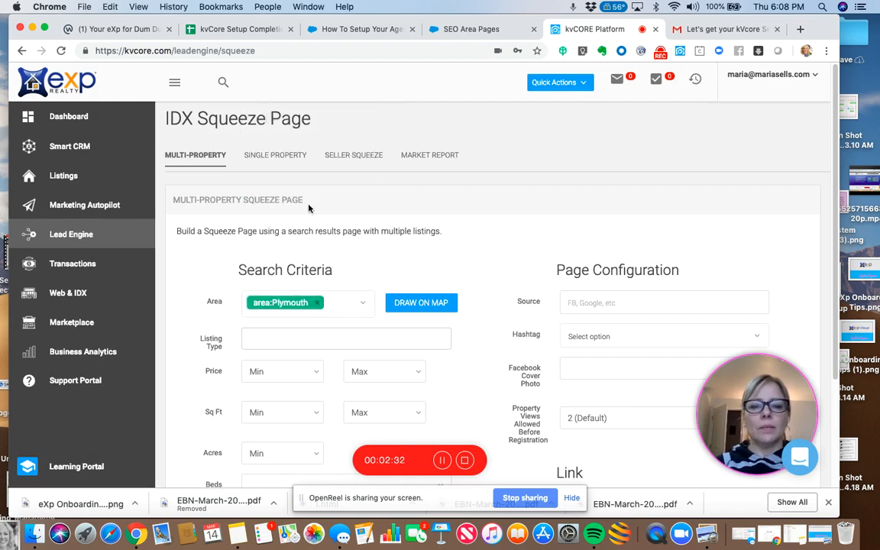
{"action": "left_click", "coordinate": [334, 306]}
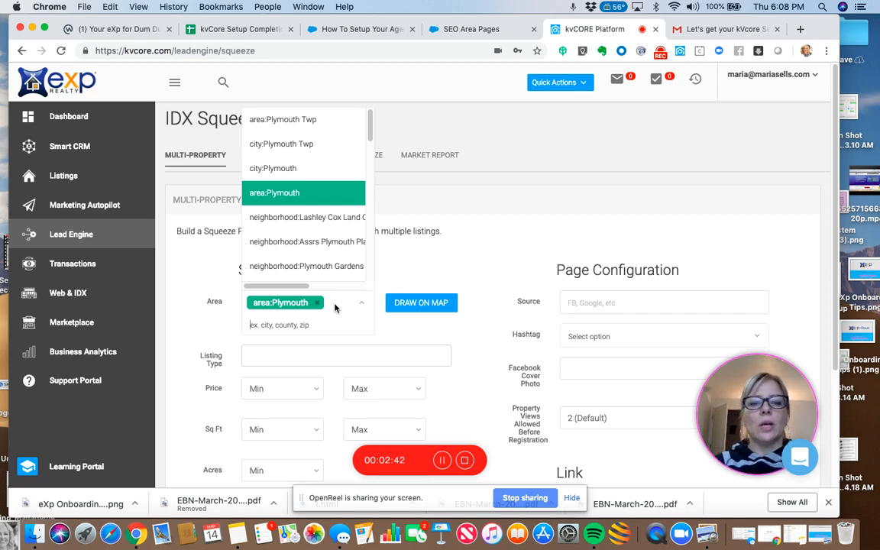
{"action": "type", "text": "canton"}
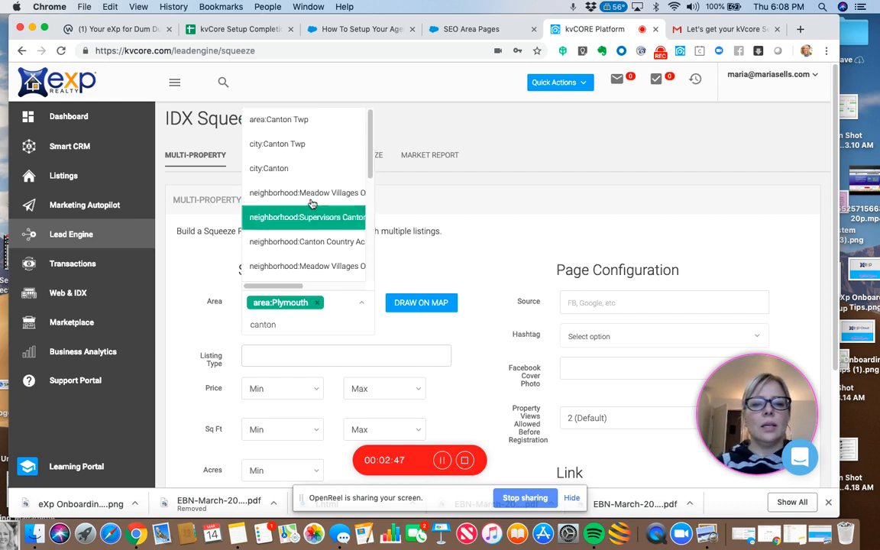
{"action": "left_click", "coordinate": [309, 171]}
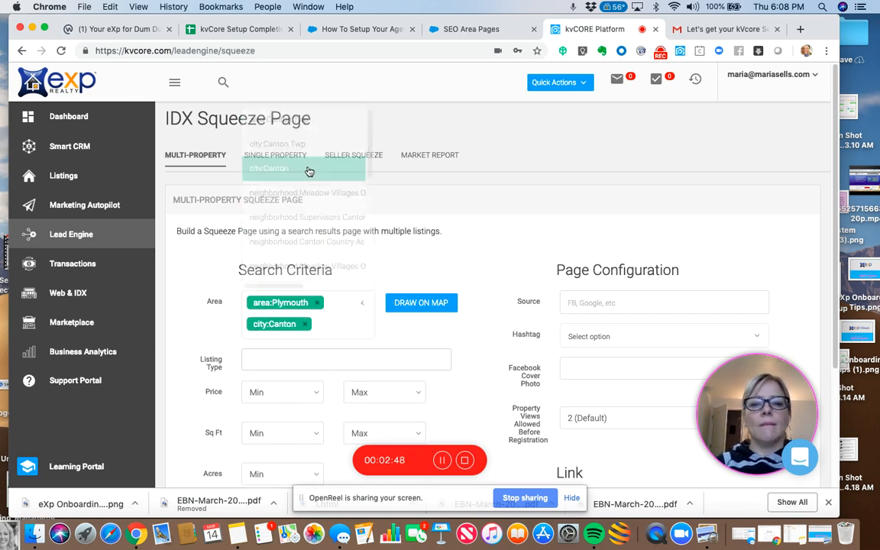
Add area:Northville and area:Ferndale to the search areas of the multi-property squeeze page.
{"action": "left_click", "coordinate": [334, 329]}
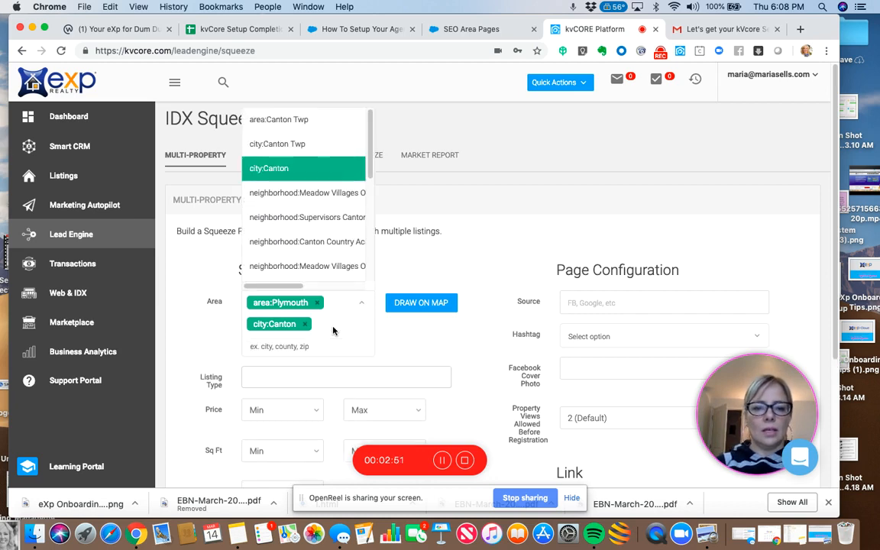
{"action": "type", "text": "Northvill"}
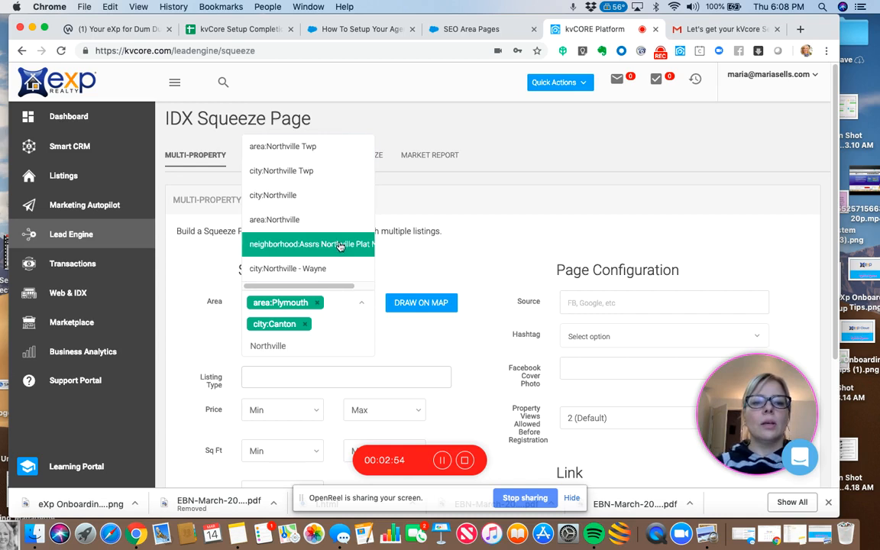
{"action": "type", "text": "e"}
{"action": "left_click", "coordinate": [324, 197]}
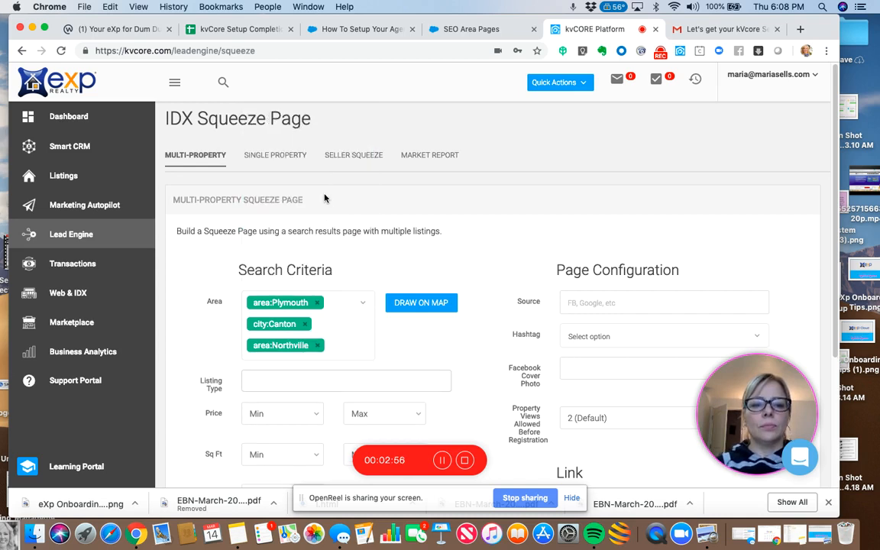
{"action": "left_click", "coordinate": [340, 350]}
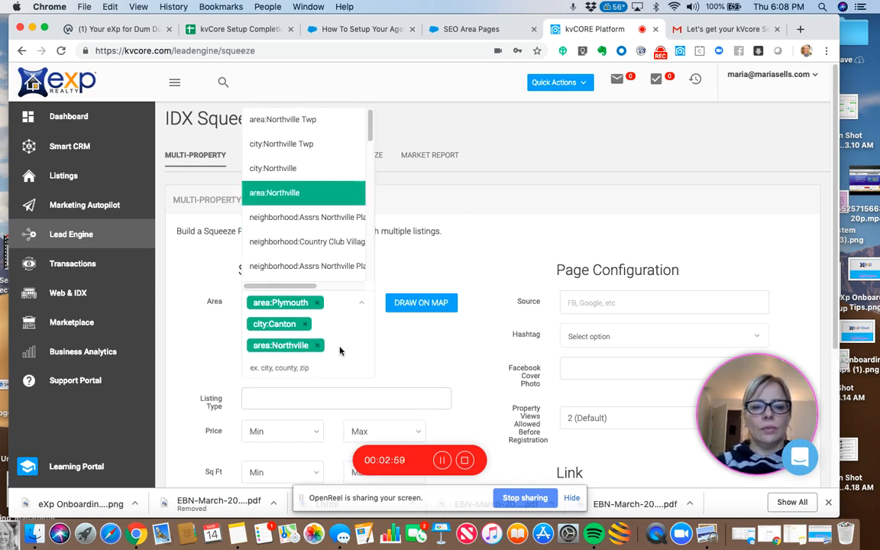
{"action": "type", "text": "ferndale"}
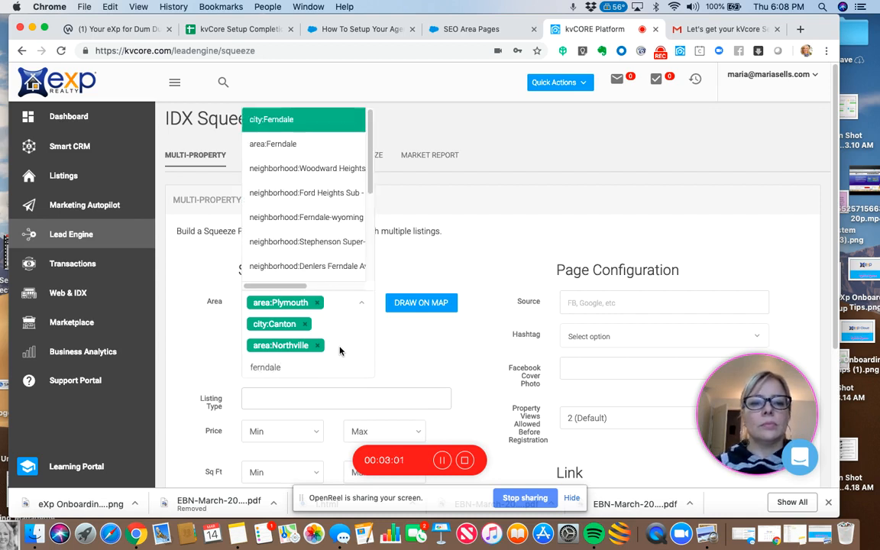
{"action": "left_click", "coordinate": [288, 143]}
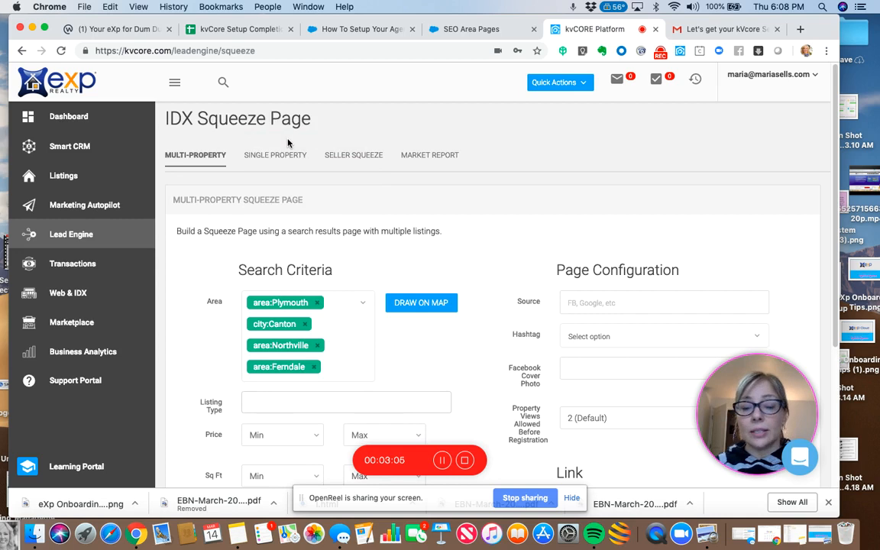
Set the listing types to Condos and Single Family, and the minimum price to $175,000.
{"action": "left_click", "coordinate": [302, 400]}
{"action": "left_click", "coordinate": [285, 439]}
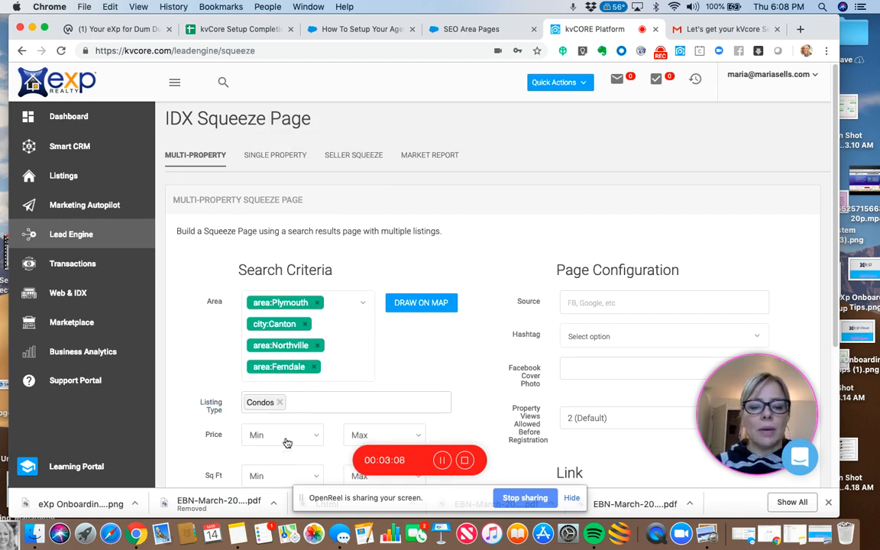
{"action": "left_click", "coordinate": [311, 403]}
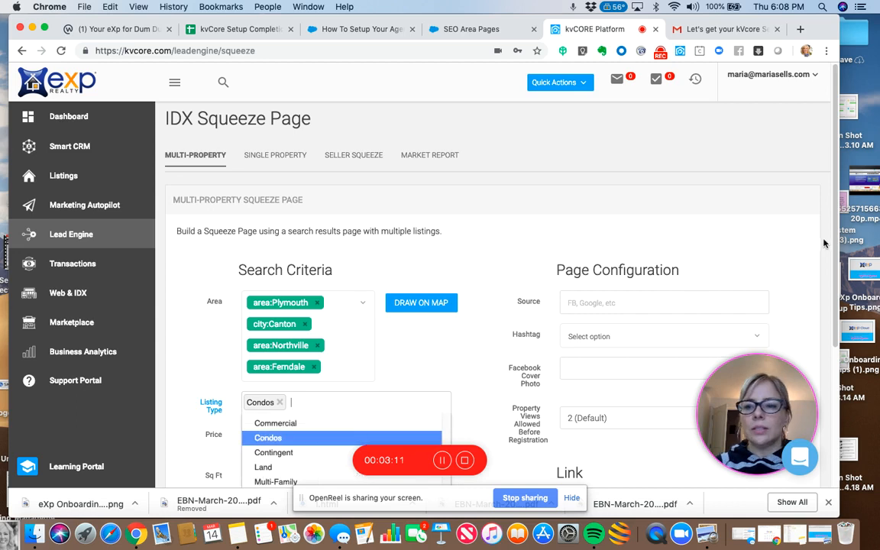
{"action": "scroll", "coordinate": [837, 227], "scroll_direction": "down", "scroll_amount": 3}
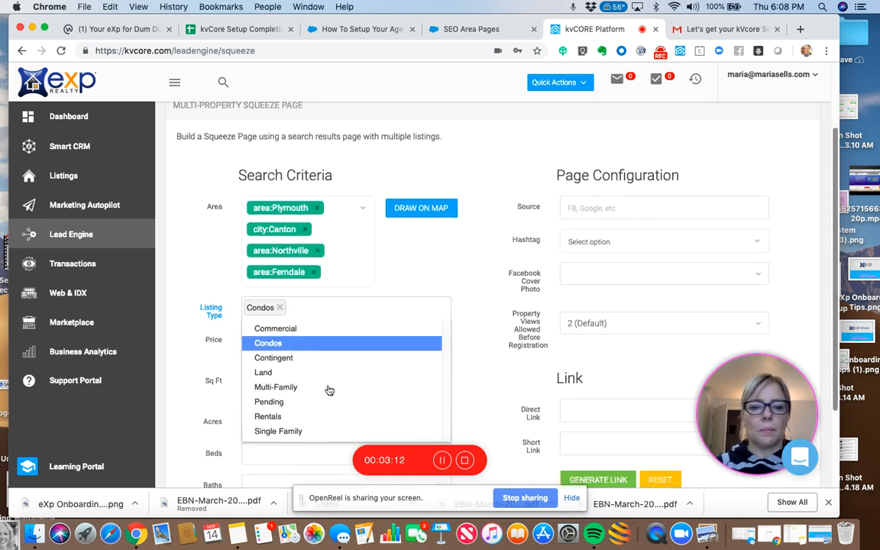
{"action": "left_click", "coordinate": [298, 432]}
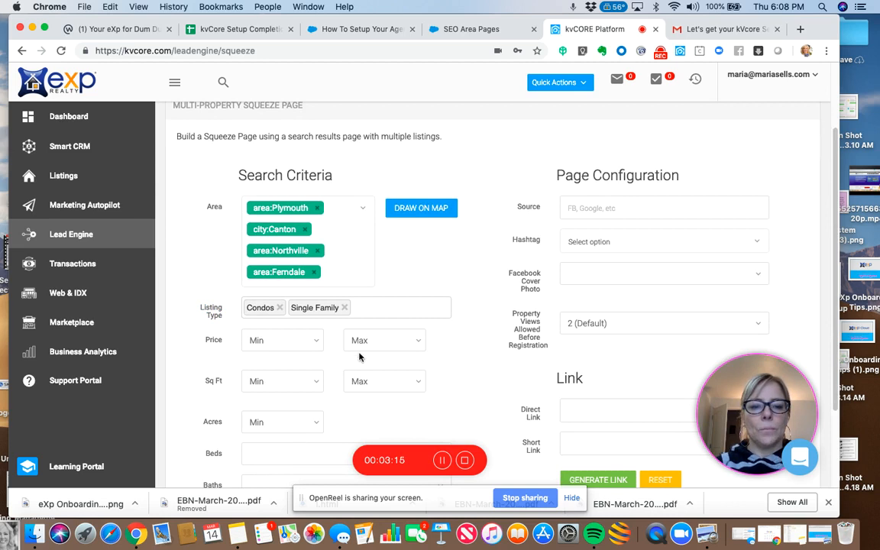
{"action": "left_click", "coordinate": [296, 343]}
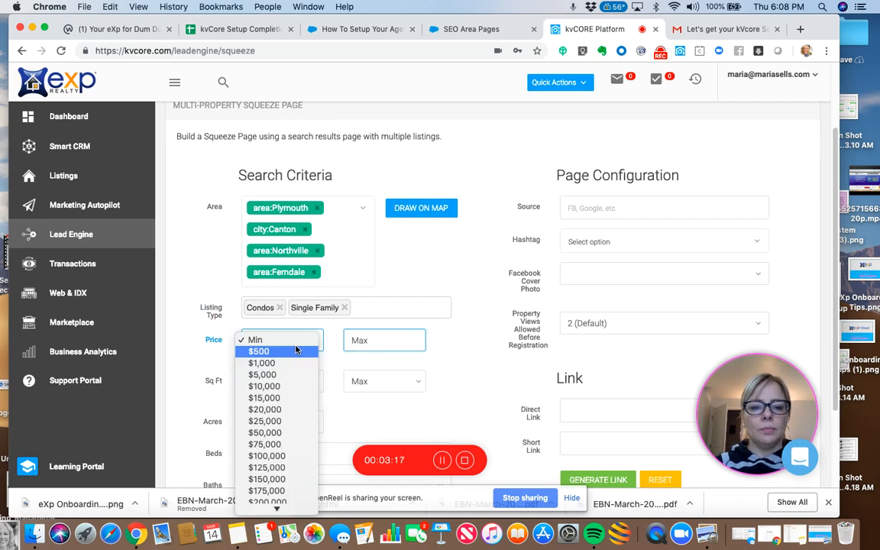
{"action": "left_click", "coordinate": [269, 491]}
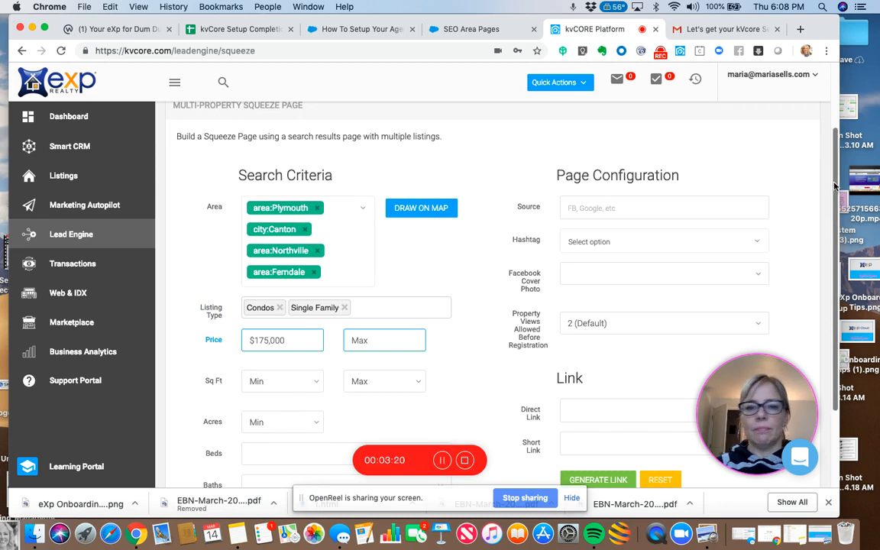
Add the Open House option to the search criteria of the multi-property squeeze page.
{"action": "left_click_drag", "start_coordinate": [833, 186], "coordinate": [827, 305]}
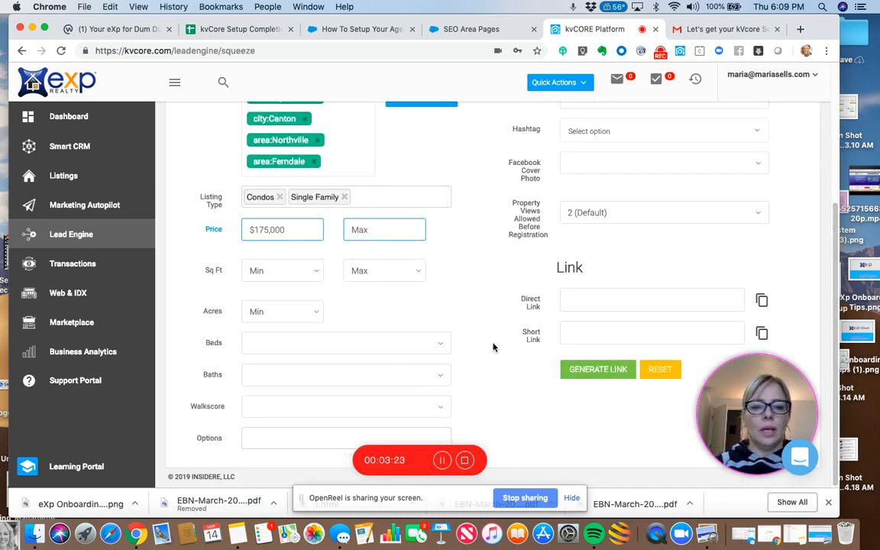
{"action": "left_click", "coordinate": [276, 442]}
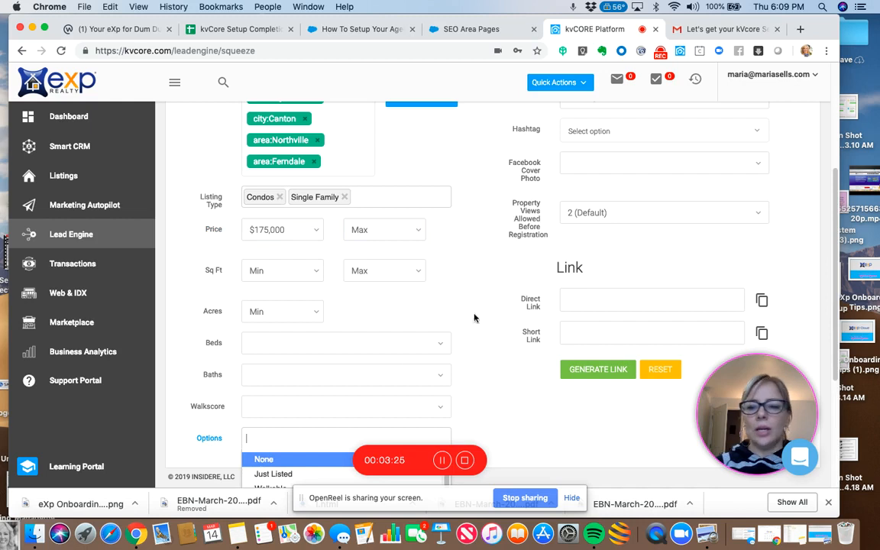
{"action": "scroll", "coordinate": [837, 282], "scroll_direction": "down", "scroll_amount": 3}
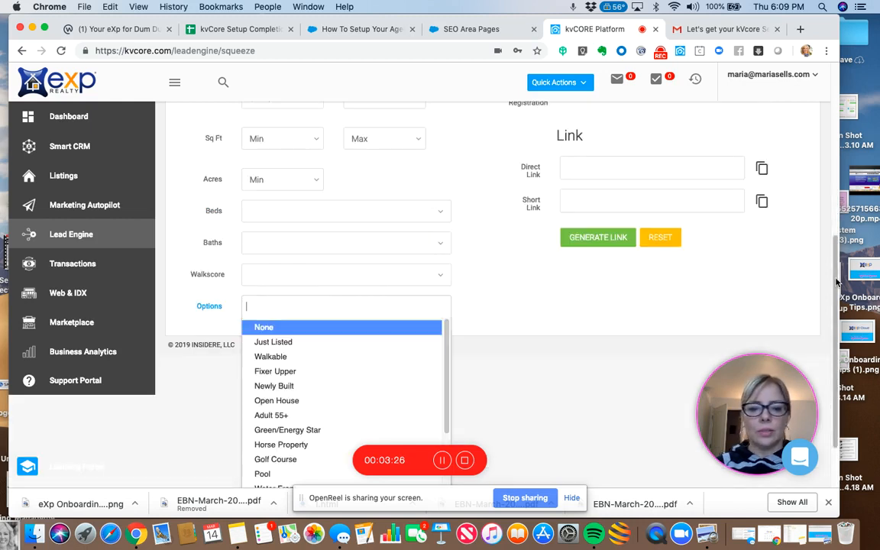
{"action": "left_click", "coordinate": [266, 398]}
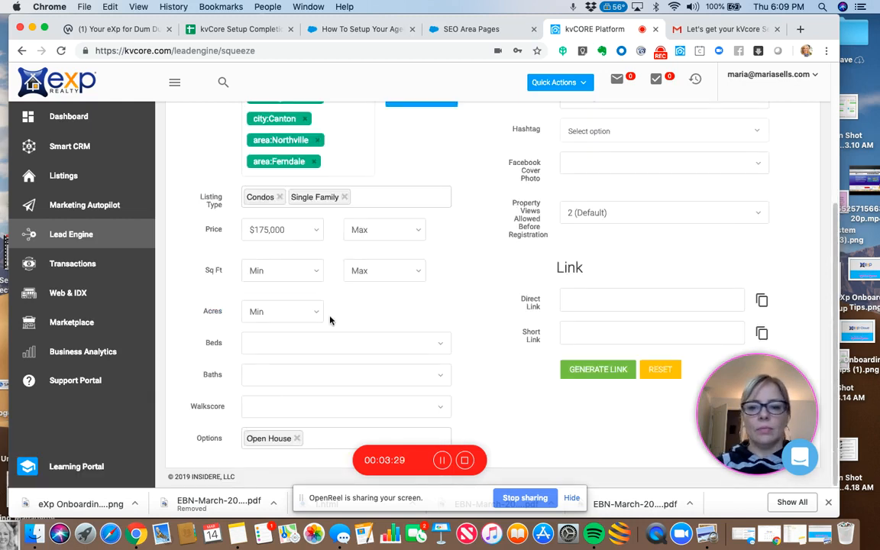
Set the source in the page configuration to General.
{"action": "scroll", "coordinate": [833, 243], "scroll_direction": "up", "scroll_amount": 3}
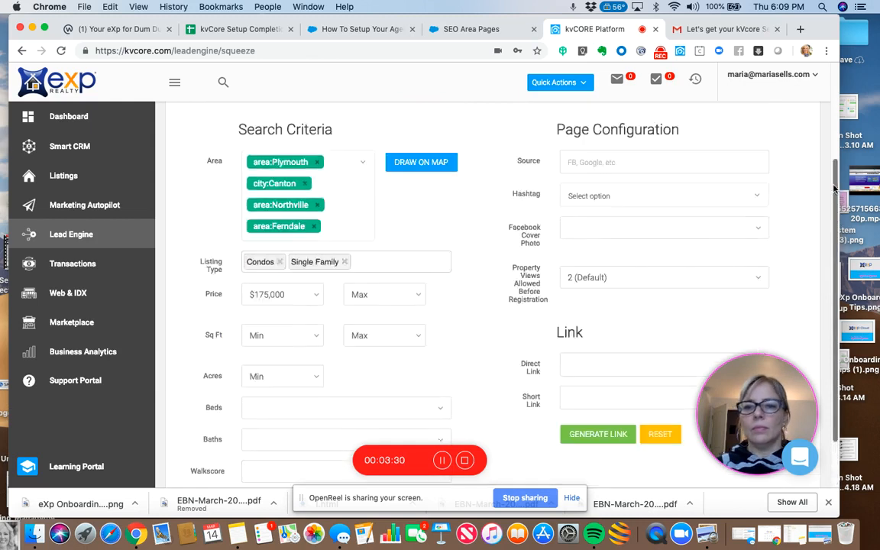
{"action": "left_click", "coordinate": [601, 212]}
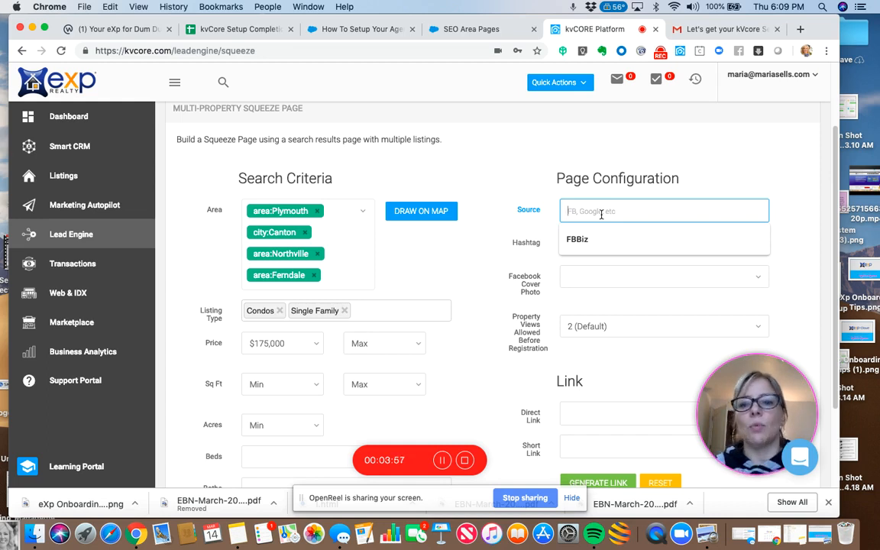
{"action": "type", "text": "General"}
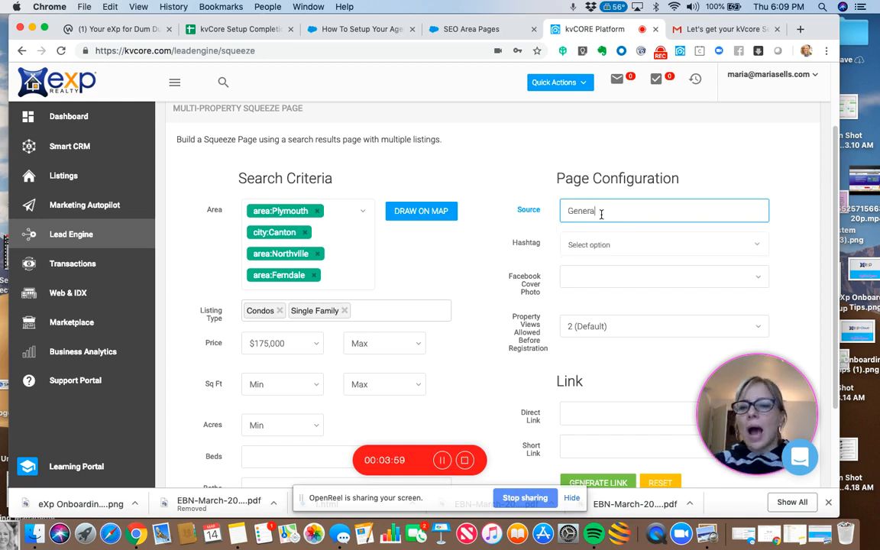
Add the hashtag openhouselist to the squeeze page configuration.
{"action": "left_click", "coordinate": [638, 245]}
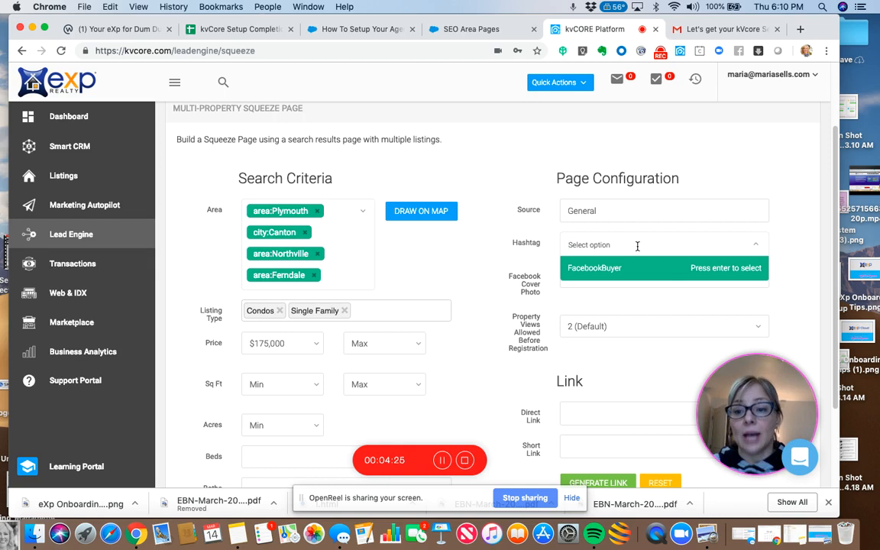
{"action": "type", "text": "open"}
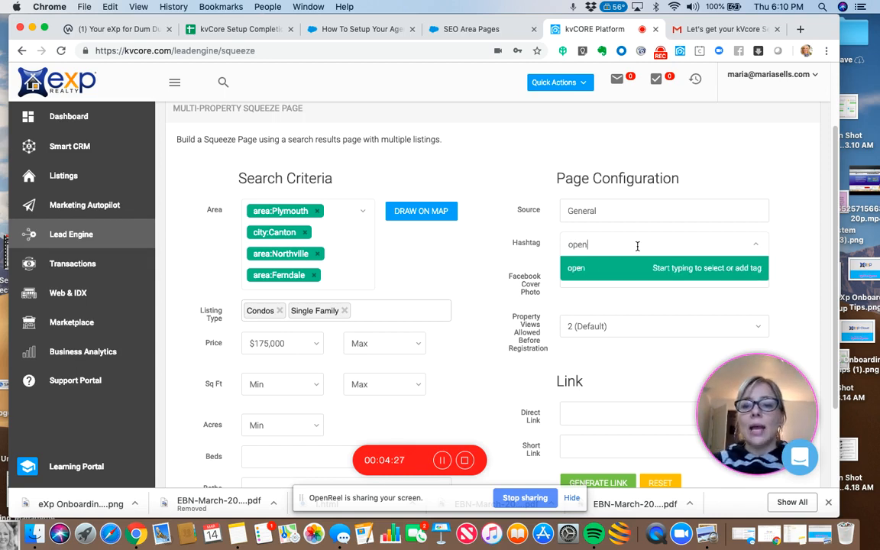
{"action": "type", "text": "huos"}
{"action": "key", "text": "BackSpace"}
{"action": "key", "text": "BackSpace"}
{"action": "key", "text": "BackSpace"}
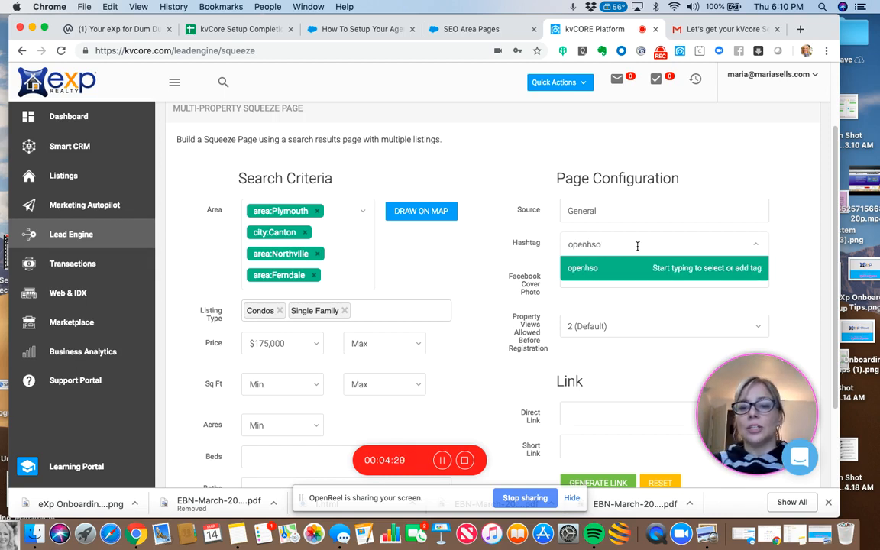
{"action": "type", "text": "ouse"}
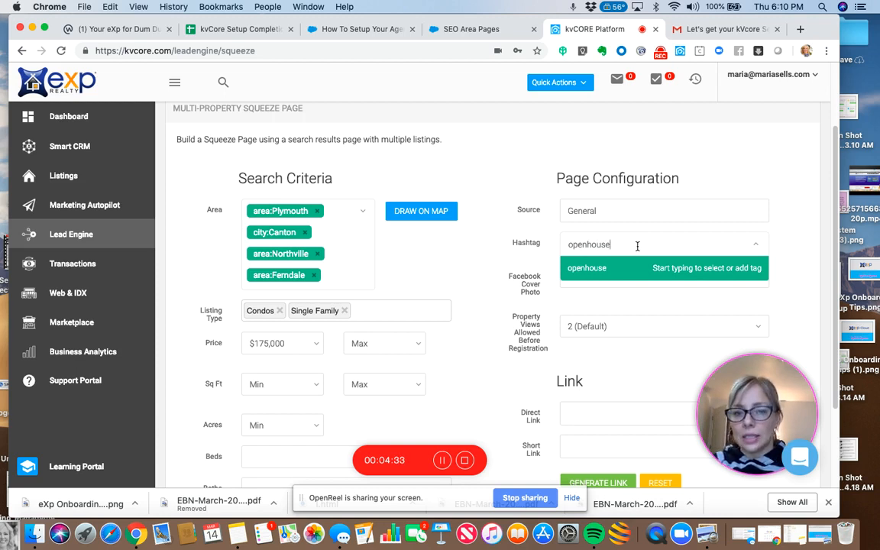
{"action": "type", "text": "list"}
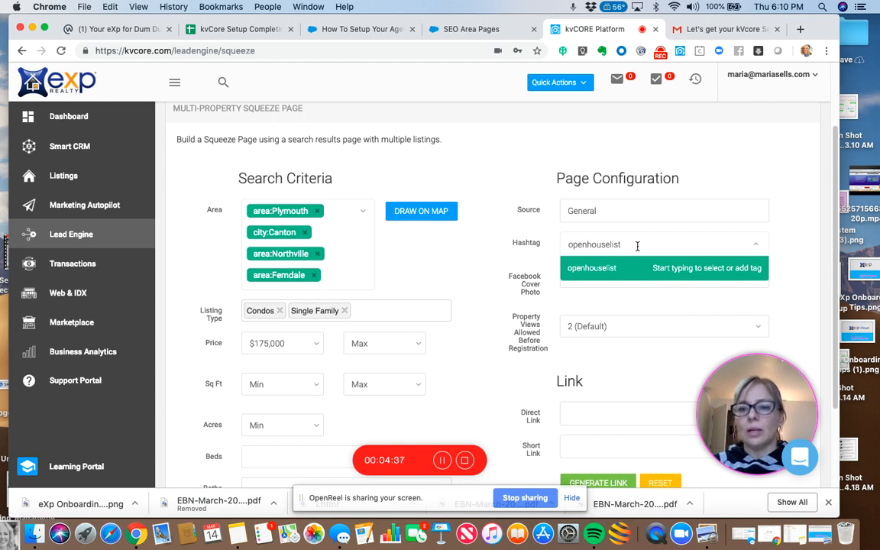
{"action": "key", "text": "Return"}
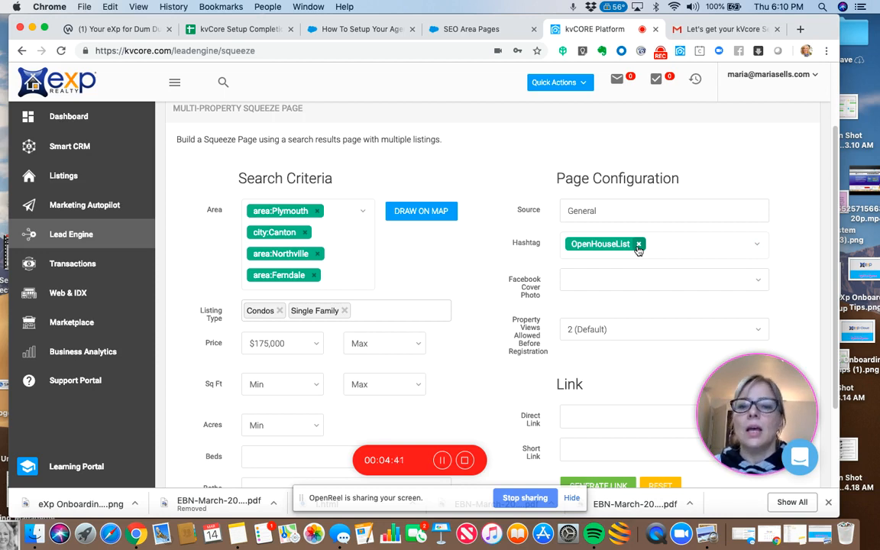
Set the Facebook cover photo to Use Listings From Search Results and allow 3 property views before registration.
{"action": "left_click", "coordinate": [625, 280]}
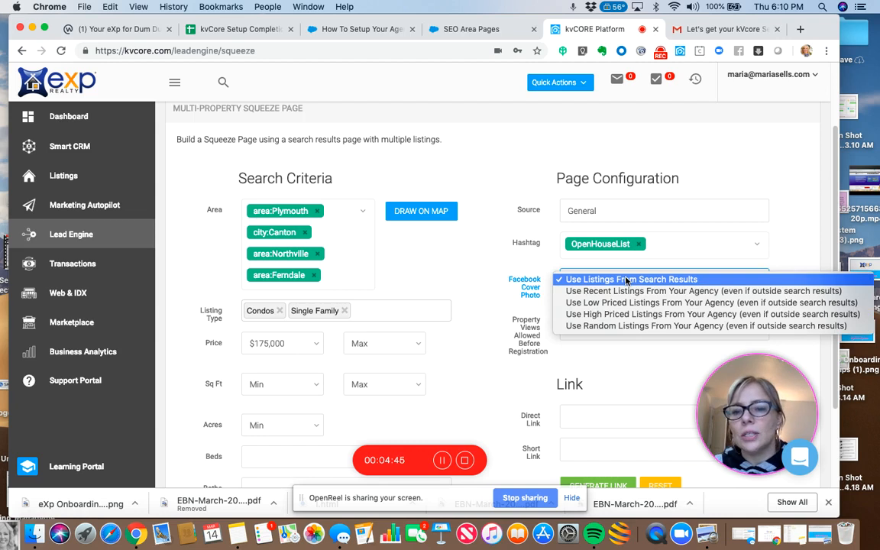
{"action": "left_click", "coordinate": [625, 279]}
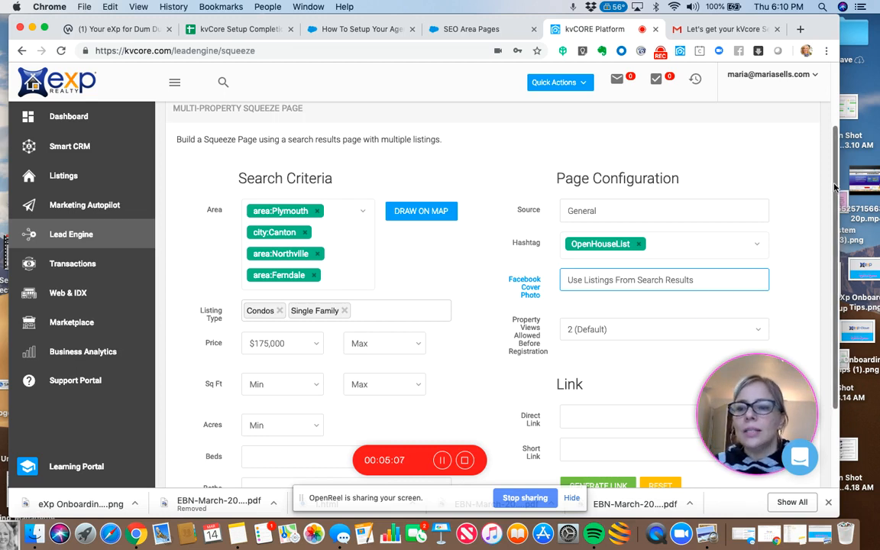
{"action": "scroll", "coordinate": [835, 188], "scroll_direction": "down", "scroll_amount": 3}
{"action": "left_click", "coordinate": [702, 233]}
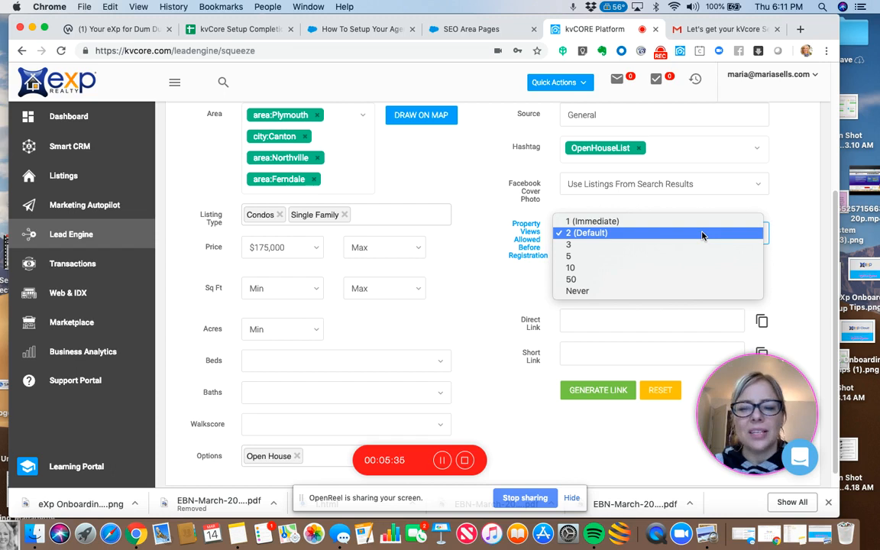
{"action": "left_click", "coordinate": [668, 252]}
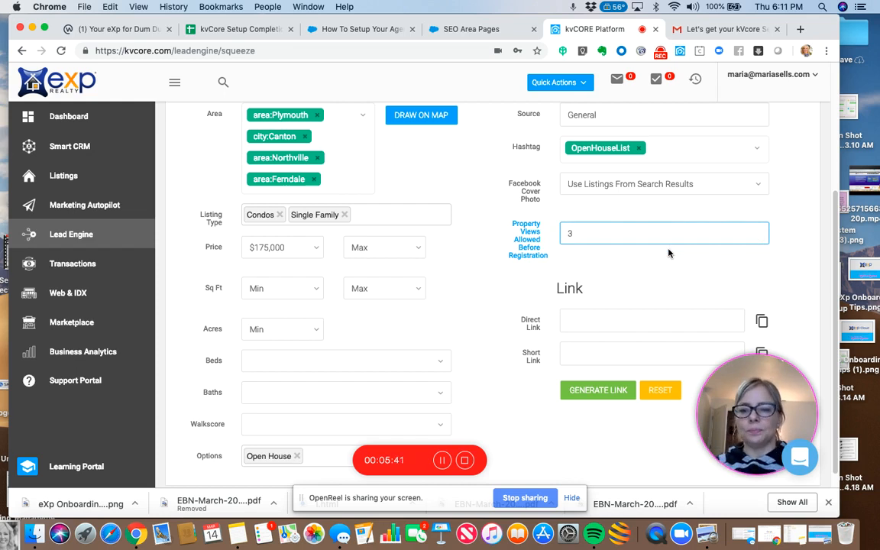
Generate the squeeze page links and copy the short link.
{"action": "left_click", "coordinate": [588, 392]}
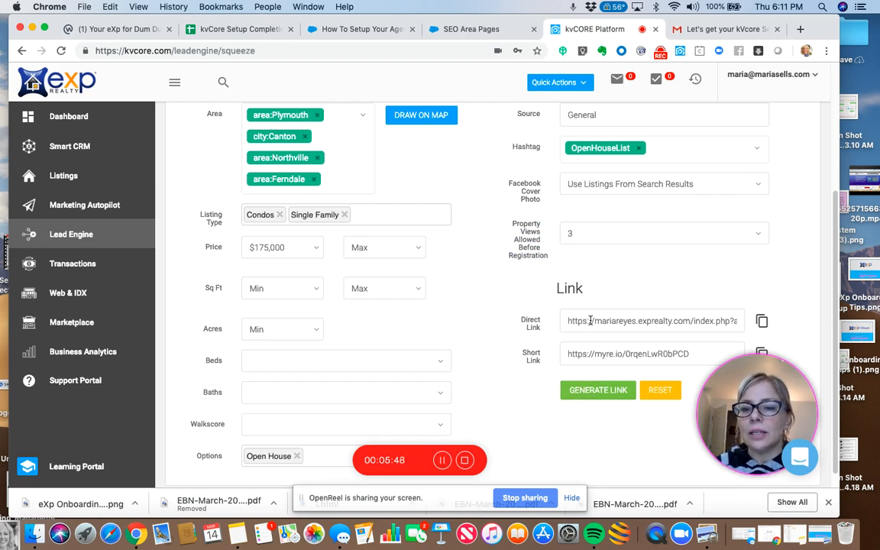
{"action": "left_click_drag", "start_coordinate": [594, 325], "coordinate": [556, 327]}
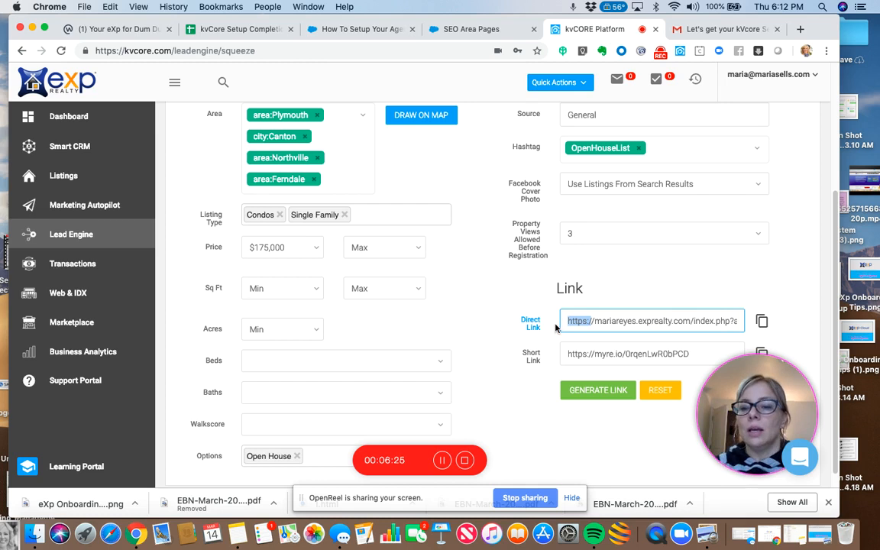
{"action": "left_click", "coordinate": [556, 327]}
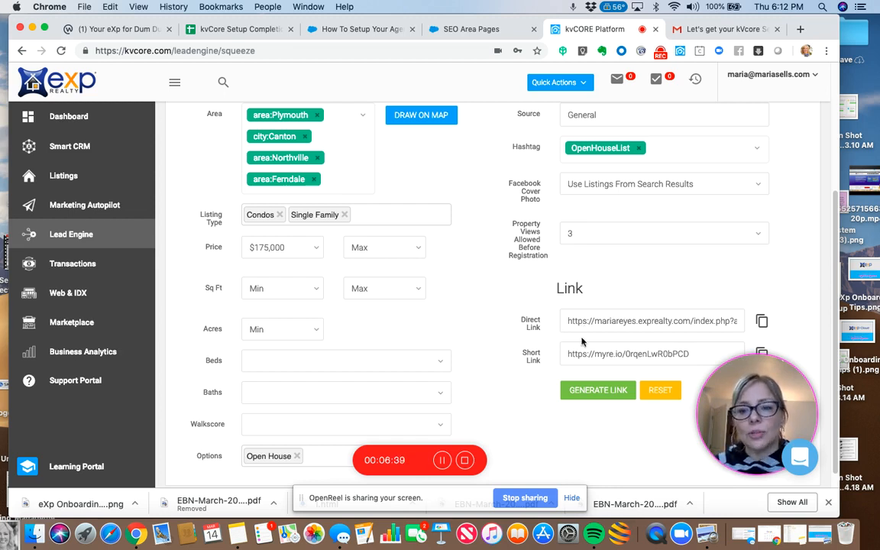
{"action": "left_click_drag", "start_coordinate": [567, 353], "coordinate": [691, 352]}
{"action": "key", "text": "super+c"}
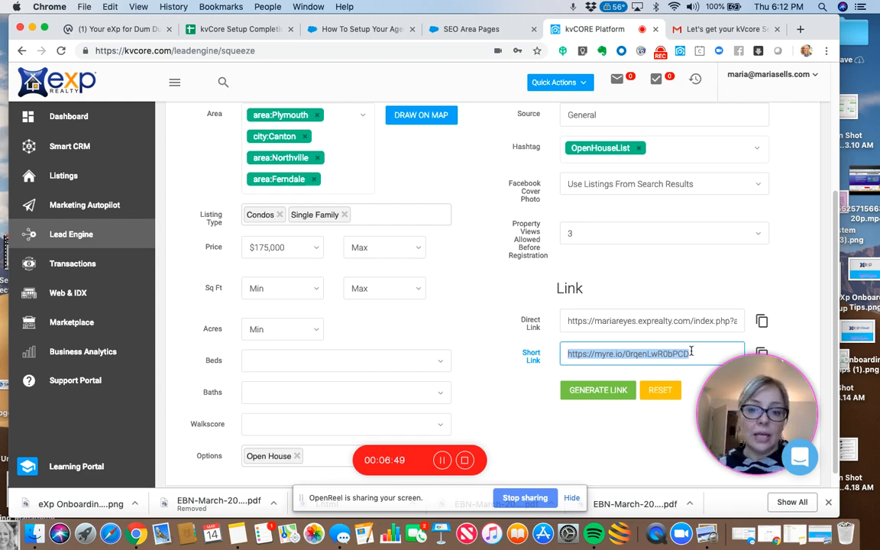
Load the copied short link in a new browser tab to test the squeeze page.
{"action": "left_click", "coordinate": [800, 29]}
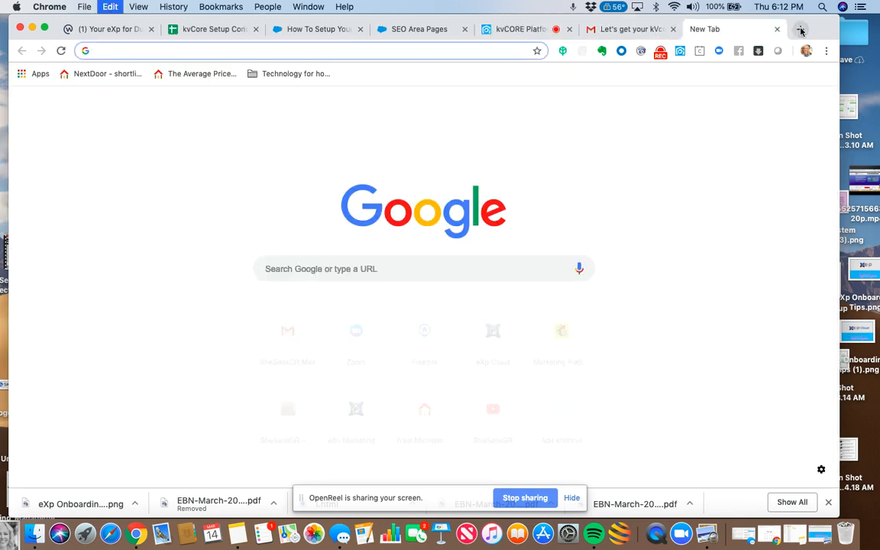
{"action": "key", "text": "super+v"}
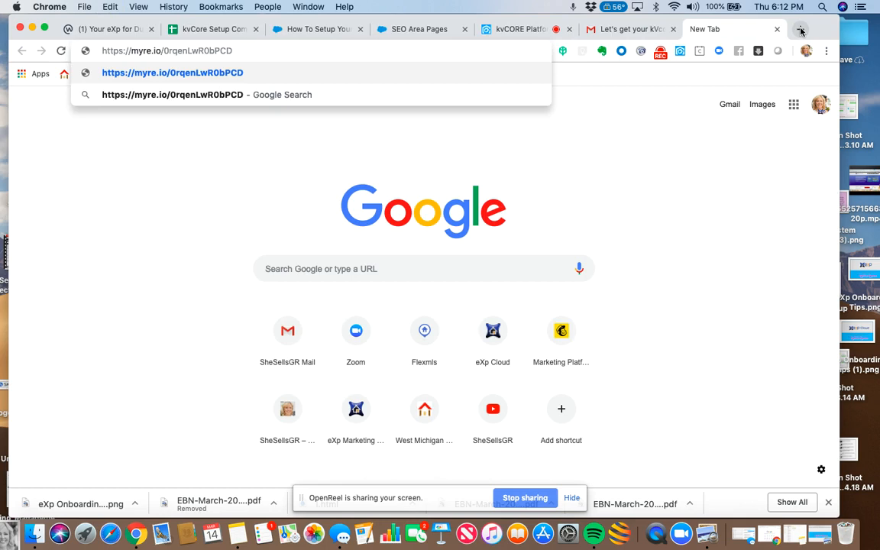
{"action": "key", "text": "Return"}
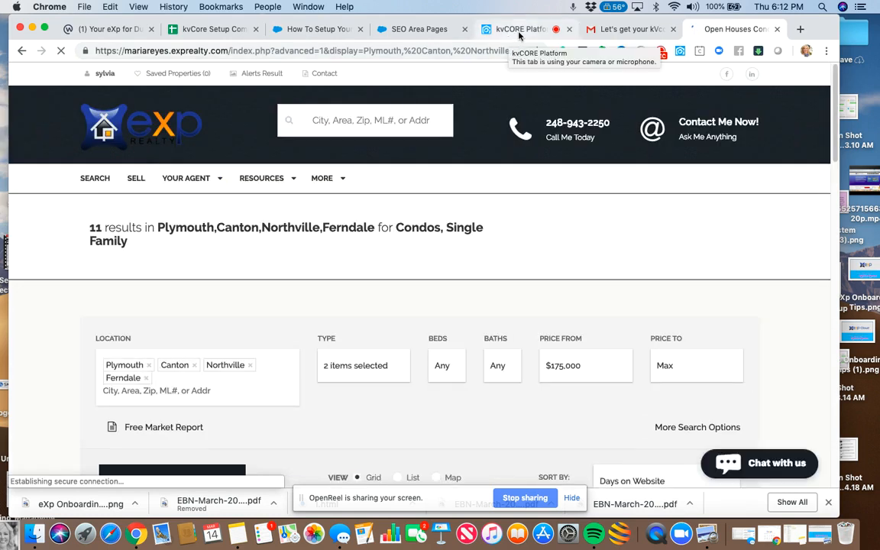
Switch to the kvCore Setup Completion Sheet and paste the short link into cell B7 beside Open House List.
{"action": "left_click", "coordinate": [519, 30]}
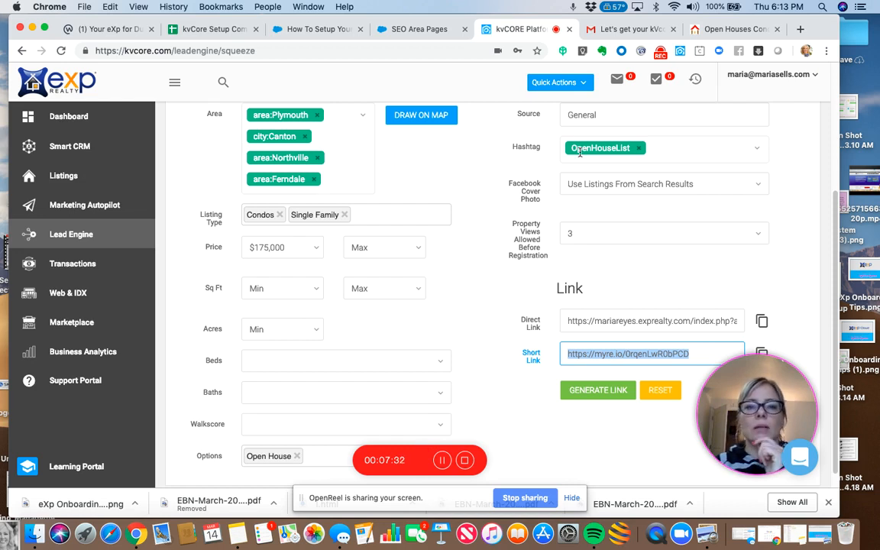
{"action": "left_click", "coordinate": [217, 29]}
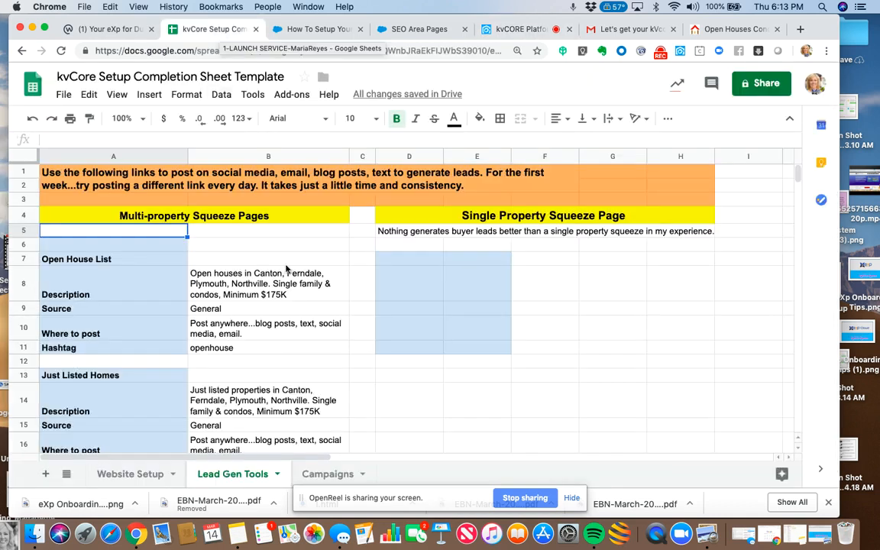
{"action": "left_click", "coordinate": [267, 260]}
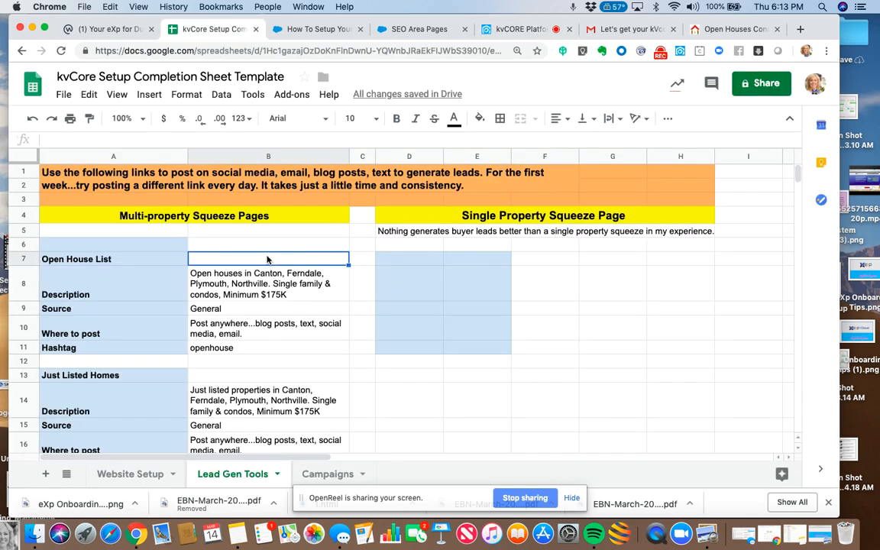
{"action": "key", "text": "super+v"}
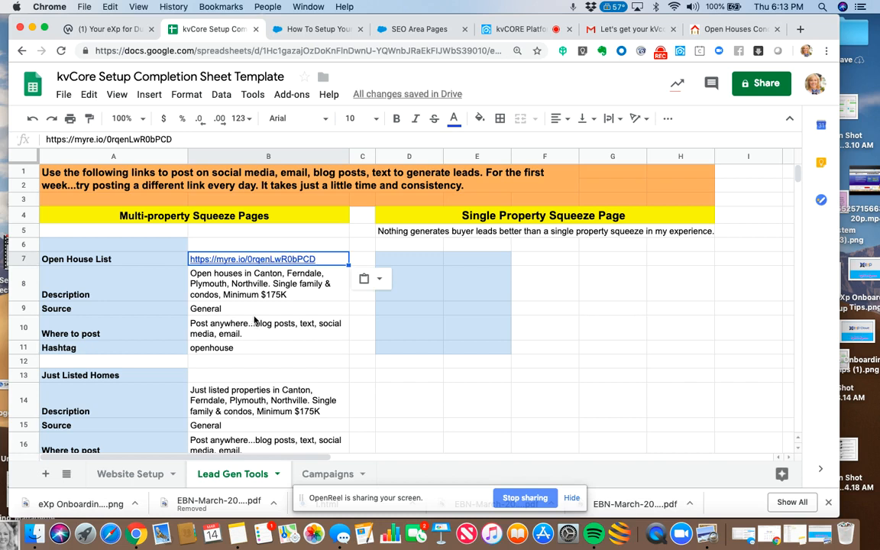
Change the Open House List hashtag in cell B11 to openhouselist.
{"action": "left_click", "coordinate": [244, 349]}
{"action": "double_click", "coordinate": [244, 349]}
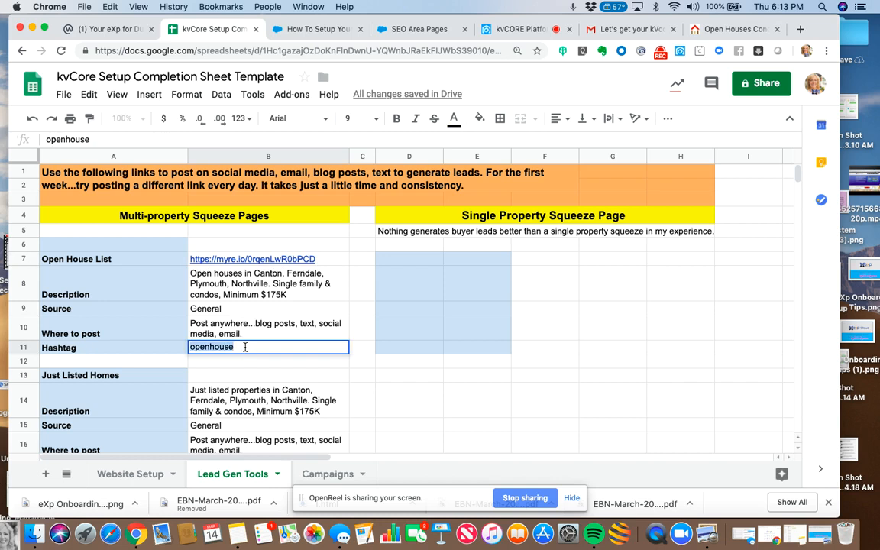
{"action": "type", "text": "list"}
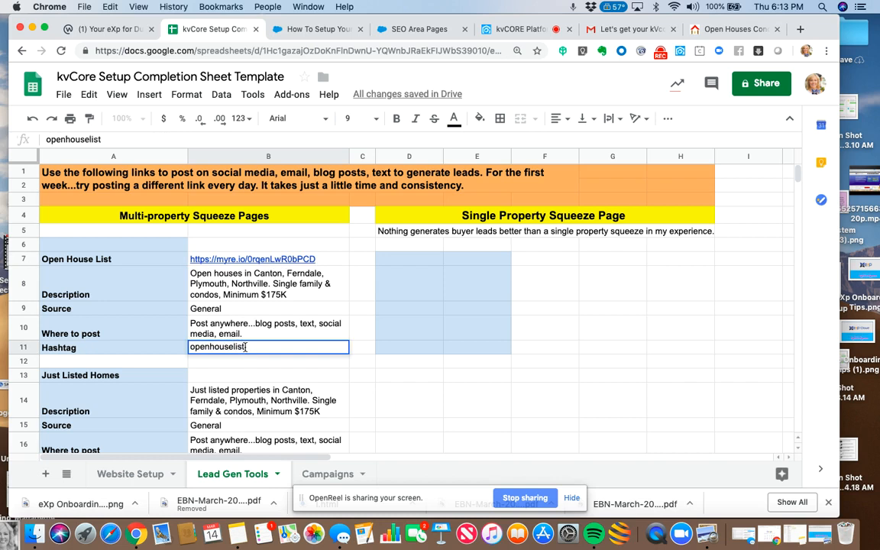
{"action": "left_click", "coordinate": [235, 378]}
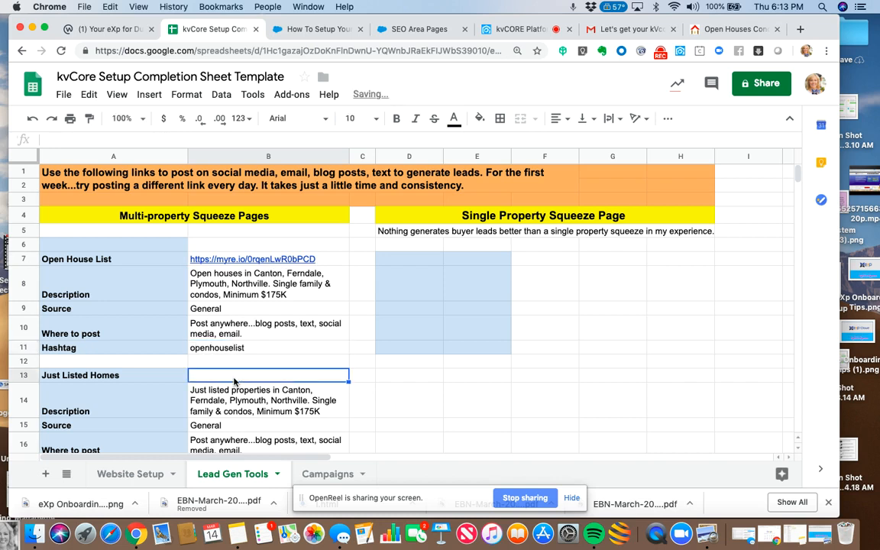
Review the open house squeeze page's search results against its configuration in kvCORE.
{"action": "left_click", "coordinate": [717, 32]}
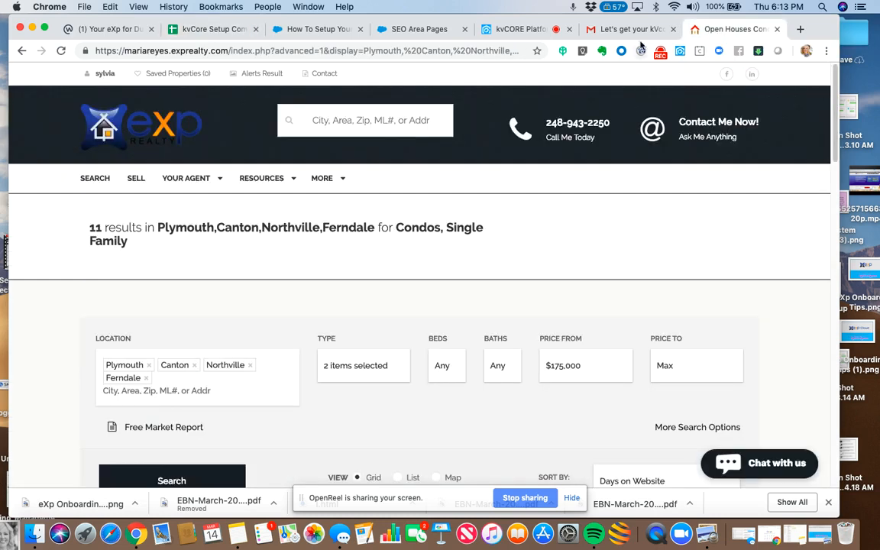
{"action": "left_click", "coordinate": [525, 34]}
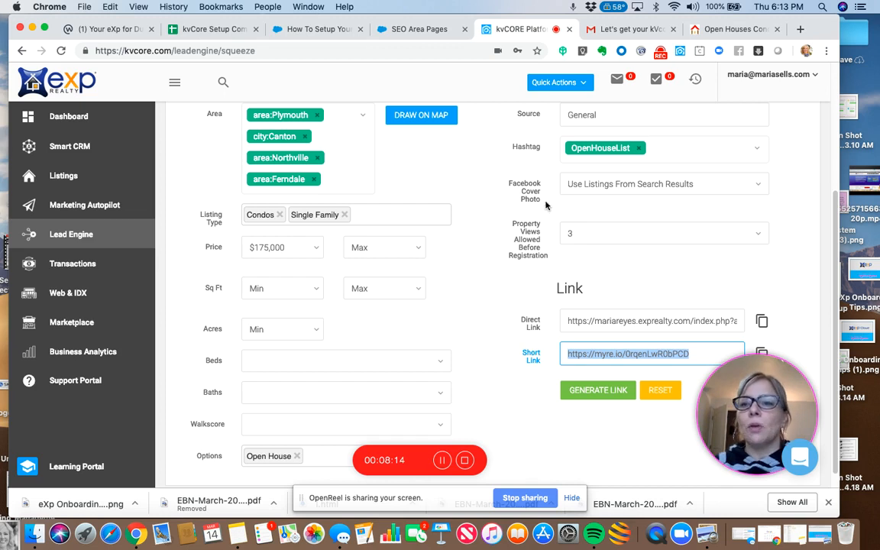
{"action": "left_click", "coordinate": [721, 31]}
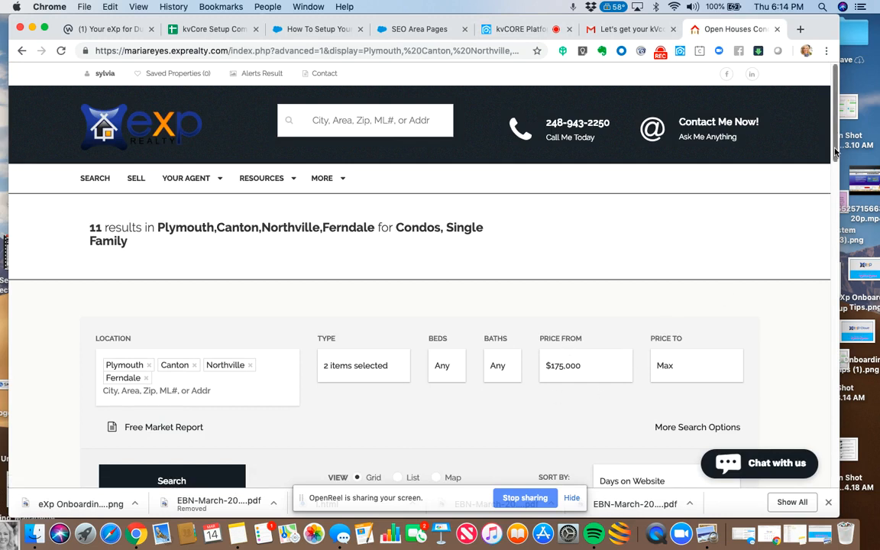
{"action": "scroll", "coordinate": [835, 182], "scroll_direction": "down", "scroll_amount": 3}
{"action": "left_click_drag", "start_coordinate": [835, 182], "coordinate": [816, 145]}
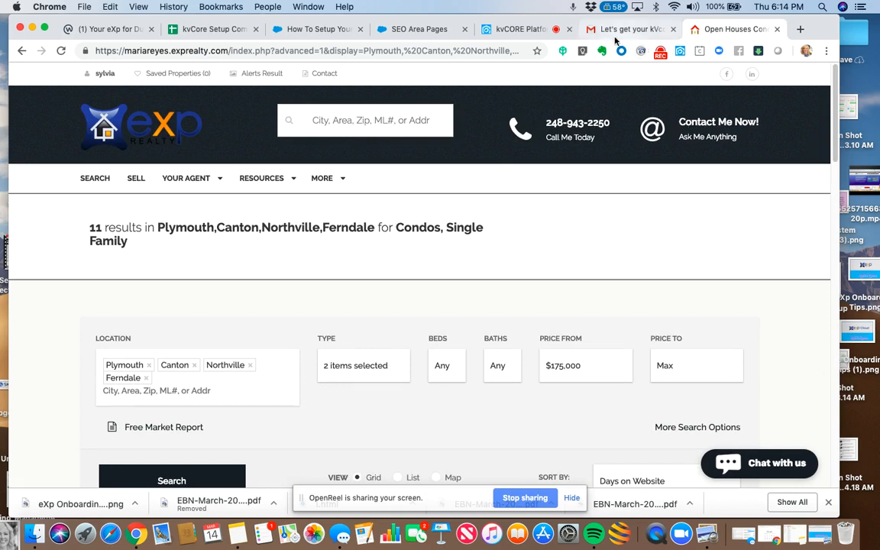
Highlight the open house short link in kvCORE and review the Just Listed Homes entry in the kvCore Setup Completion Sheet.
{"action": "left_click", "coordinate": [518, 33]}
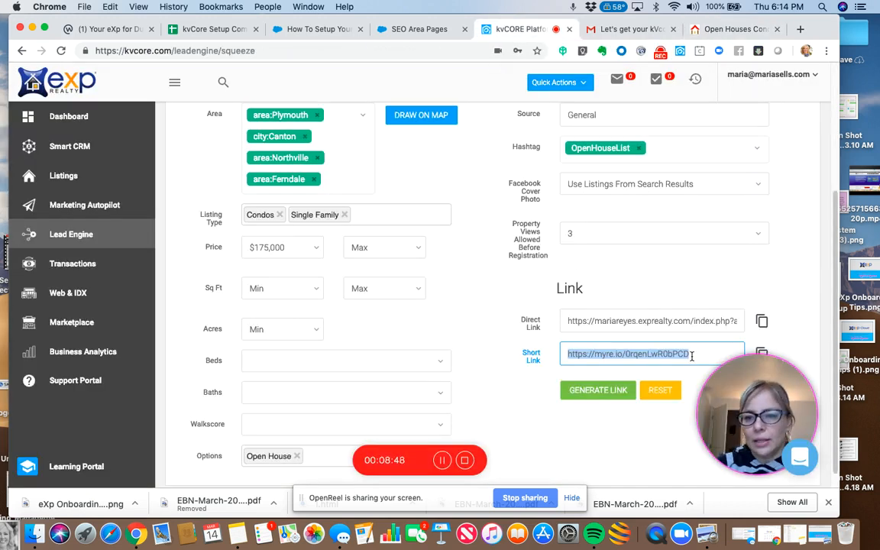
{"action": "left_click_drag", "start_coordinate": [689, 355], "coordinate": [565, 353]}
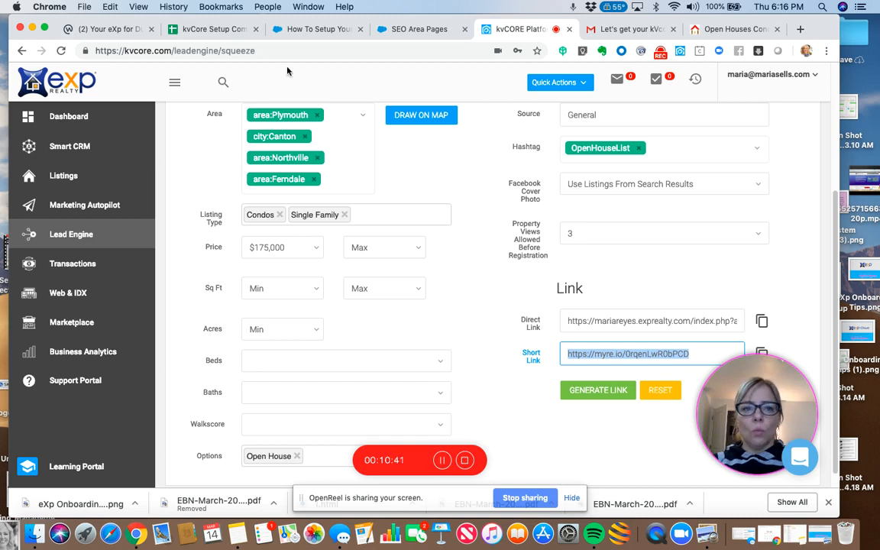
{"action": "left_click", "coordinate": [220, 31]}
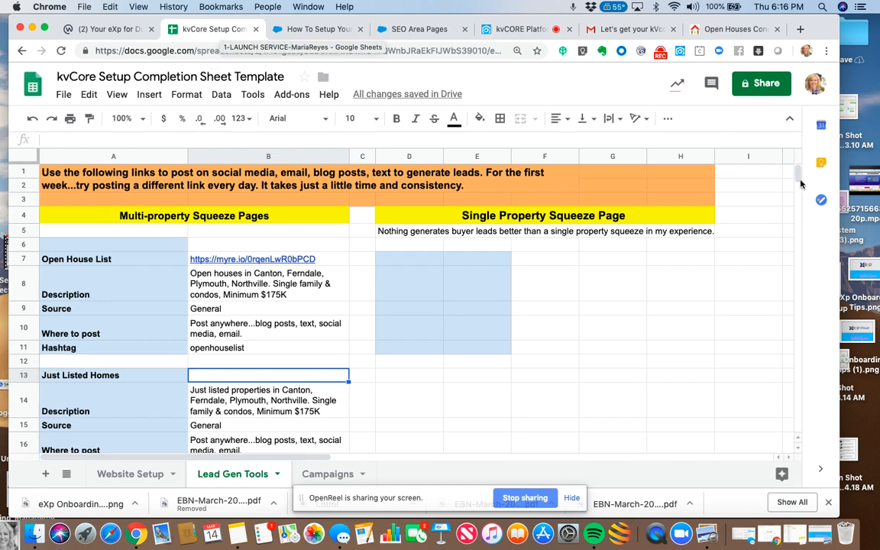
{"action": "scroll", "coordinate": [797, 177], "scroll_direction": "down", "scroll_amount": 10}
{"action": "scroll", "coordinate": [797, 177], "scroll_direction": "up", "scroll_amount": 8}
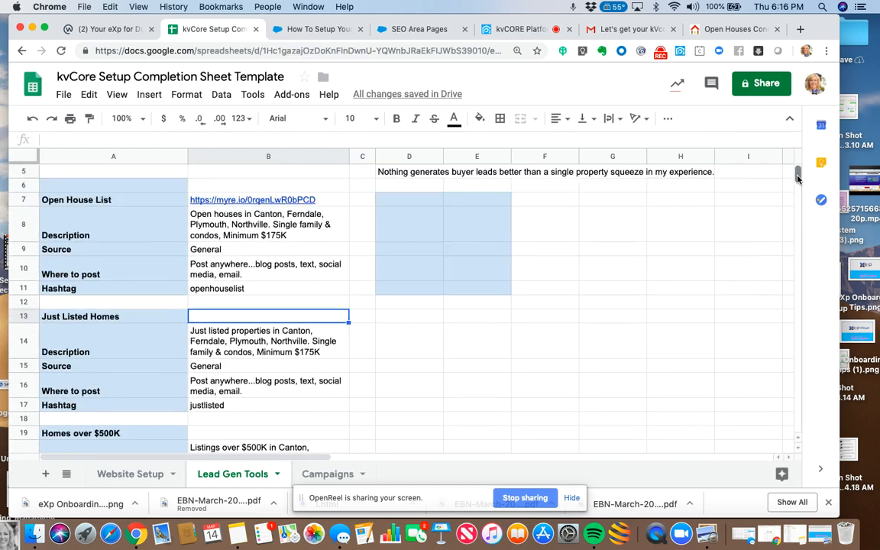
{"action": "scroll", "coordinate": [796, 179], "scroll_direction": "down", "scroll_amount": 2}
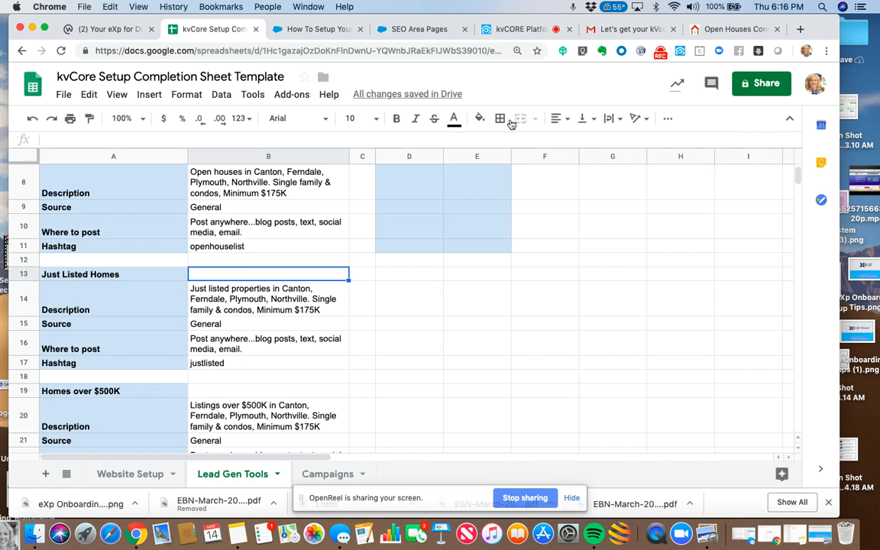
Switch to the kvCORE squeeze page builder and replace the Open House option with Just Listed in the search criteria.
{"action": "left_click", "coordinate": [518, 31]}
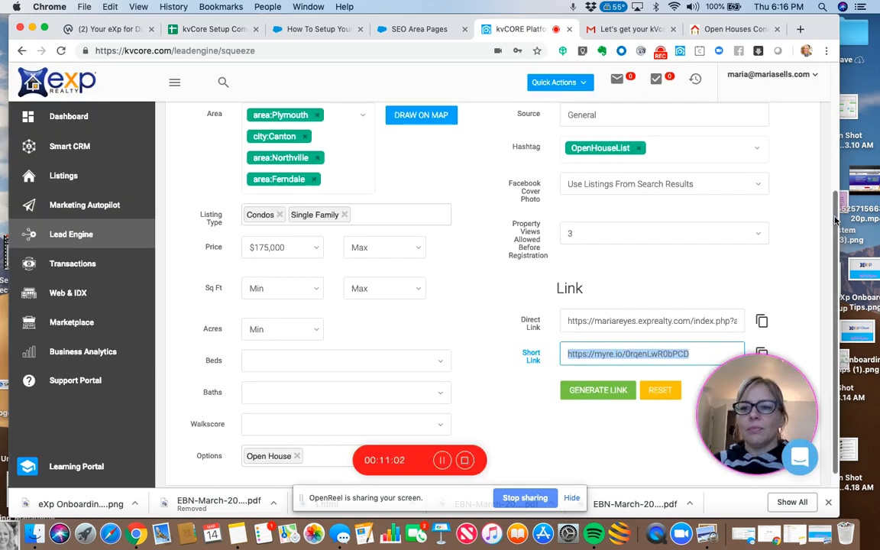
{"action": "left_click_drag", "start_coordinate": [836, 221], "coordinate": [457, 396]}
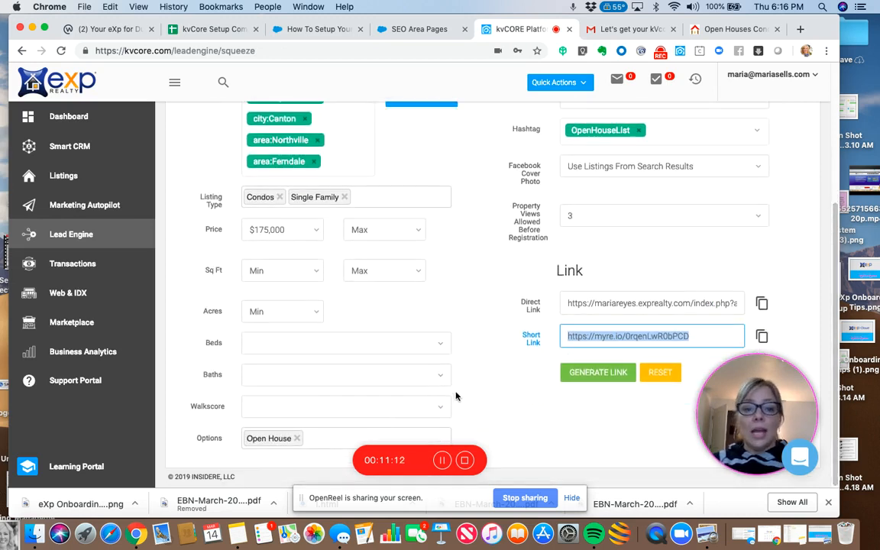
{"action": "left_click", "coordinate": [297, 441]}
{"action": "left_click", "coordinate": [298, 438]}
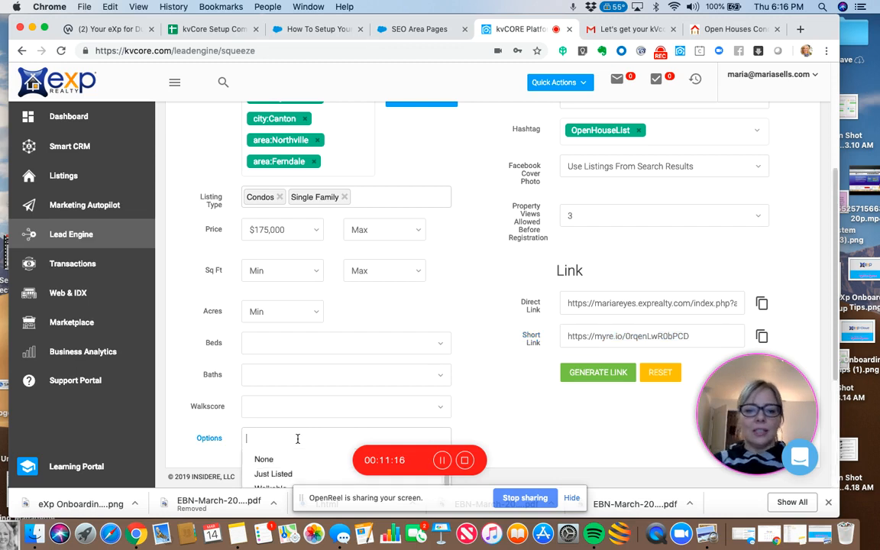
{"action": "left_click", "coordinate": [276, 474]}
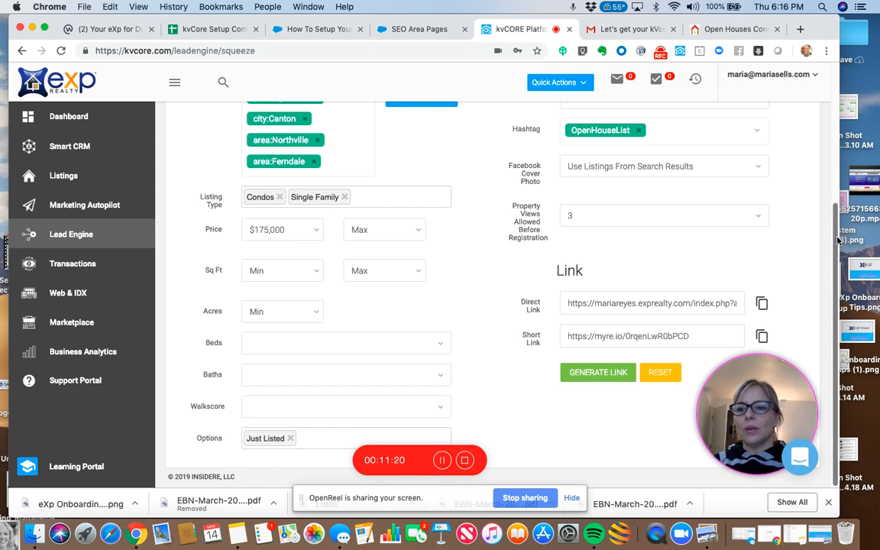
Replace the OpenHouseList hashtag in the page configuration with justlisted.
{"action": "scroll", "coordinate": [836, 231], "scroll_direction": "up", "scroll_amount": 1}
{"action": "scroll", "coordinate": [837, 231], "scroll_direction": "up", "scroll_amount": 2}
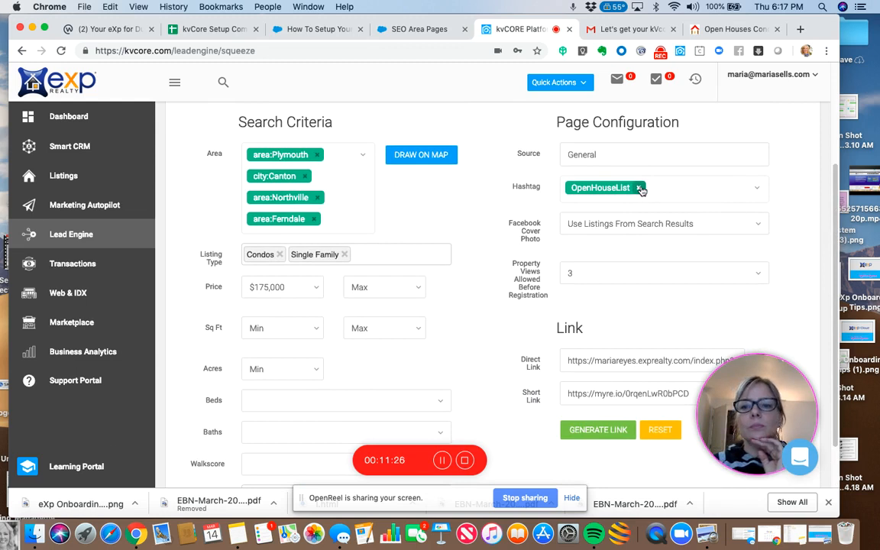
{"action": "left_click", "coordinate": [639, 188]}
{"action": "left_click", "coordinate": [640, 186]}
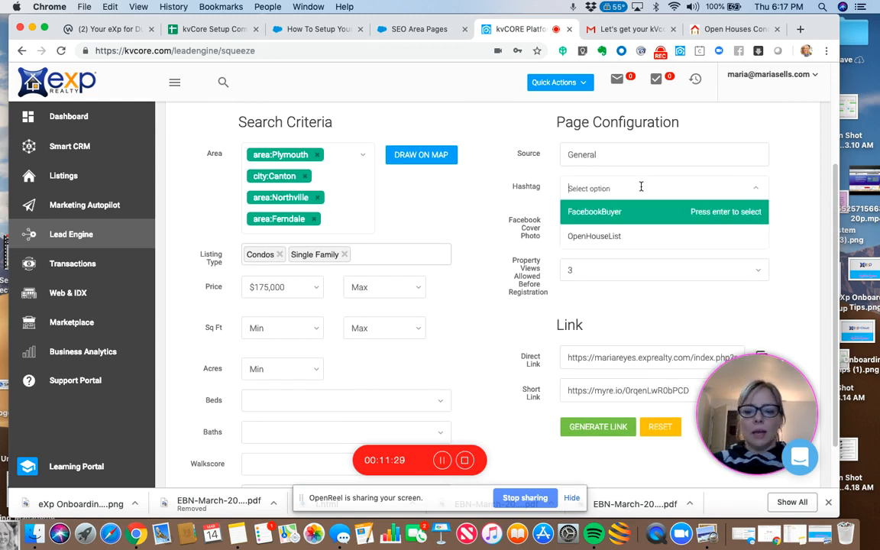
{"action": "type", "text": "Jus"}
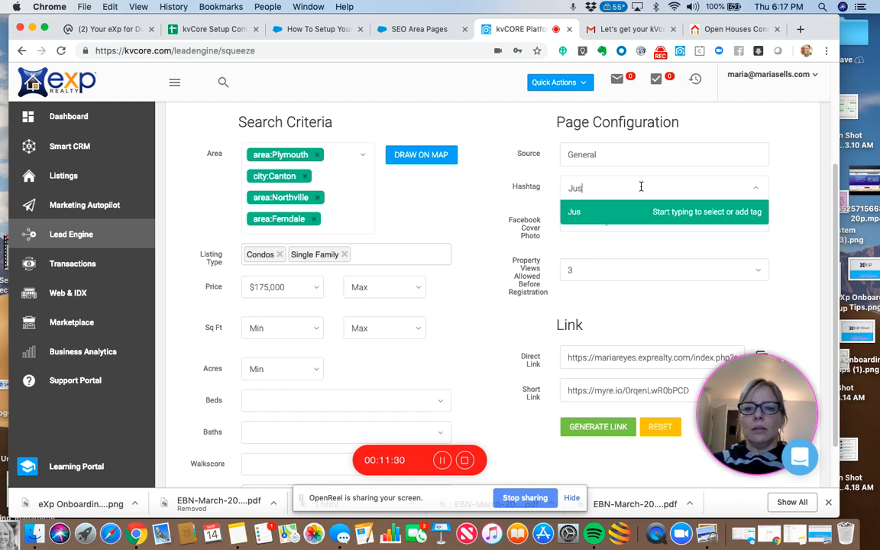
{"action": "key", "text": "BackSpace"}
{"action": "key", "text": "BackSpace"}
{"action": "key", "text": "BackSpace"}
{"action": "type", "text": "justli"}
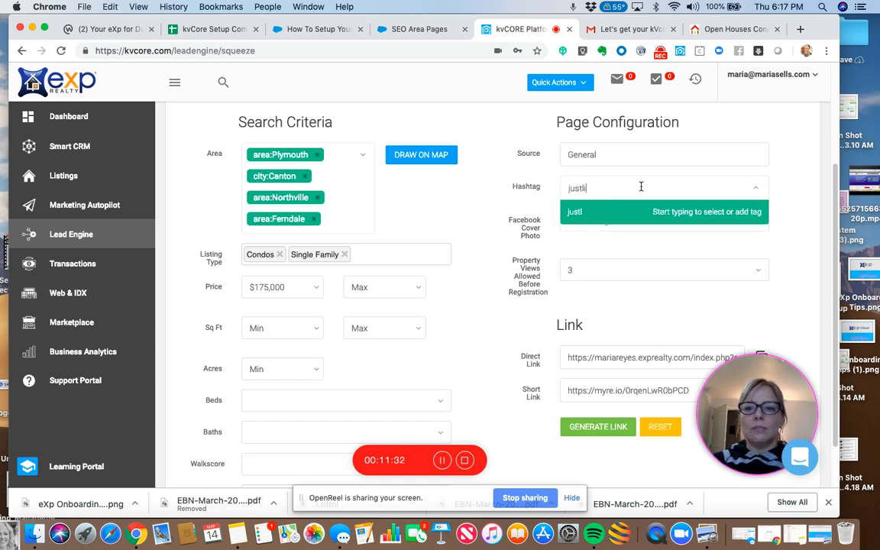
{"action": "type", "text": "sted"}
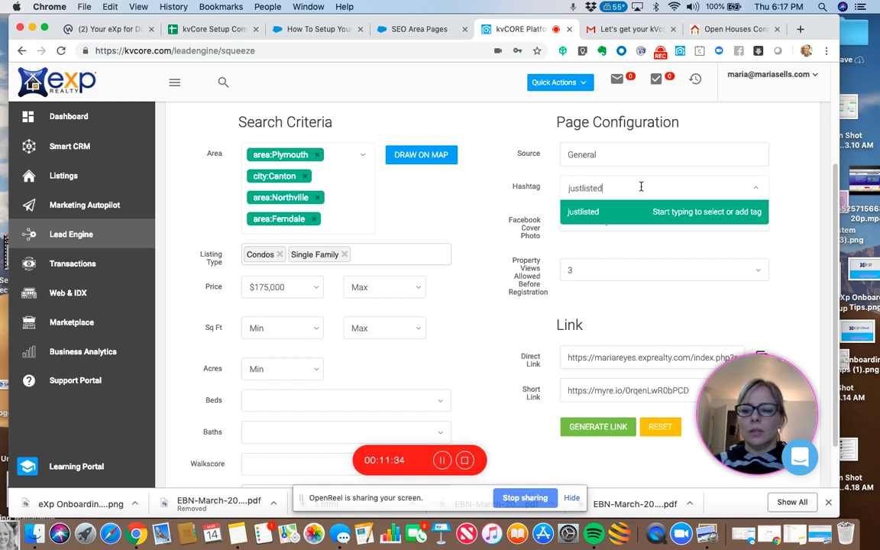
{"action": "key", "text": "Return"}
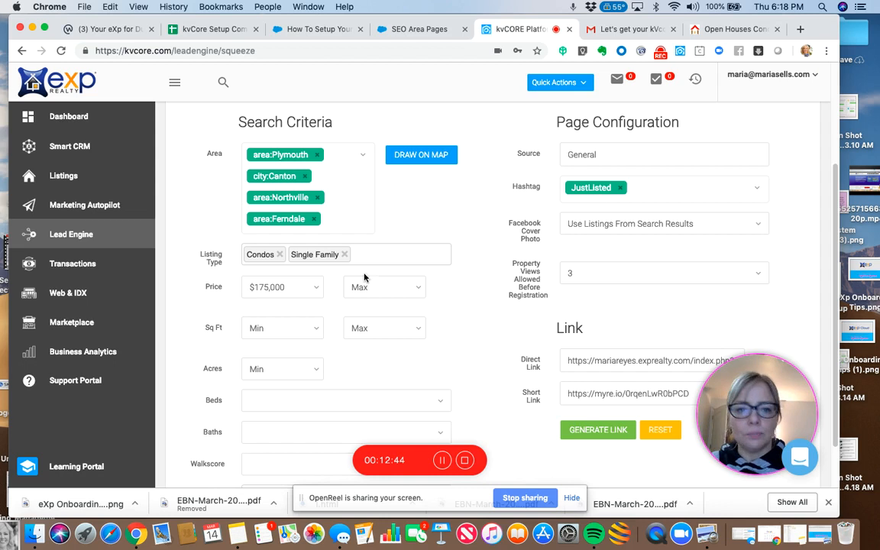
Set the property views allowed before registration to 2 (Default) and generate the just listed squeeze page link.
{"action": "left_click", "coordinate": [609, 278]}
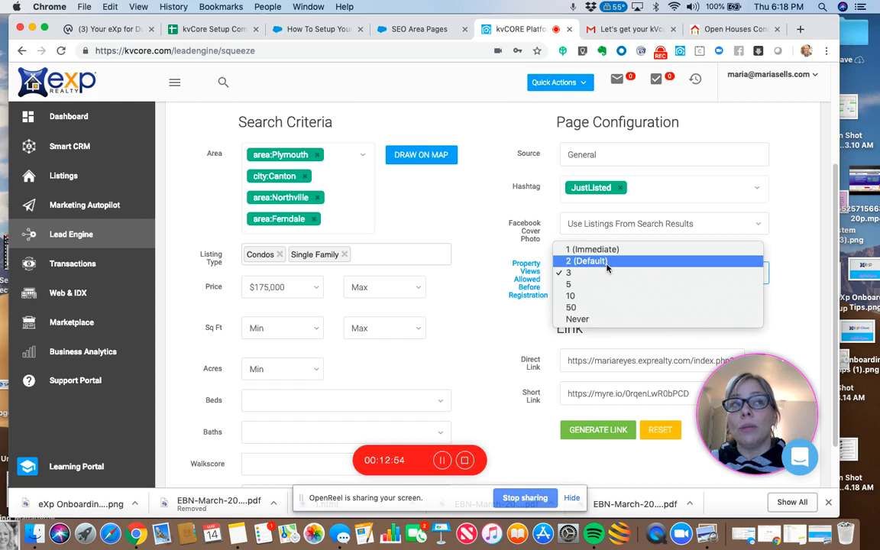
{"action": "left_click", "coordinate": [607, 264]}
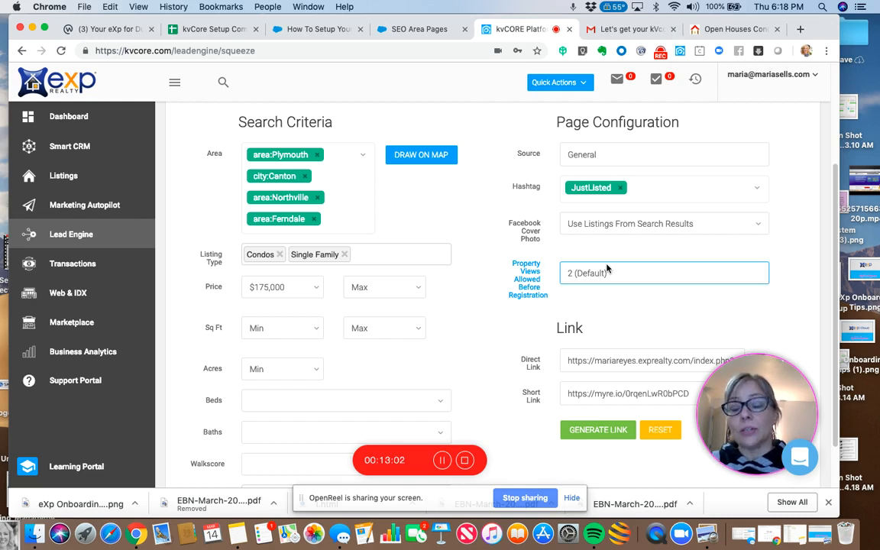
{"action": "left_click", "coordinate": [600, 434]}
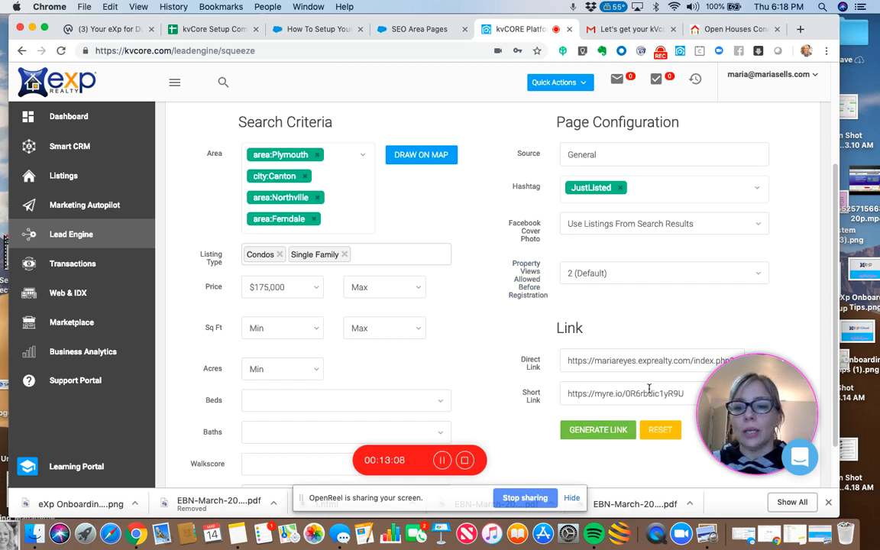
Copy the generated short link and load it in a new browser tab to test the just listed squeeze page.
{"action": "left_click_drag", "start_coordinate": [686, 393], "coordinate": [565, 395]}
{"action": "key", "text": "super+c"}
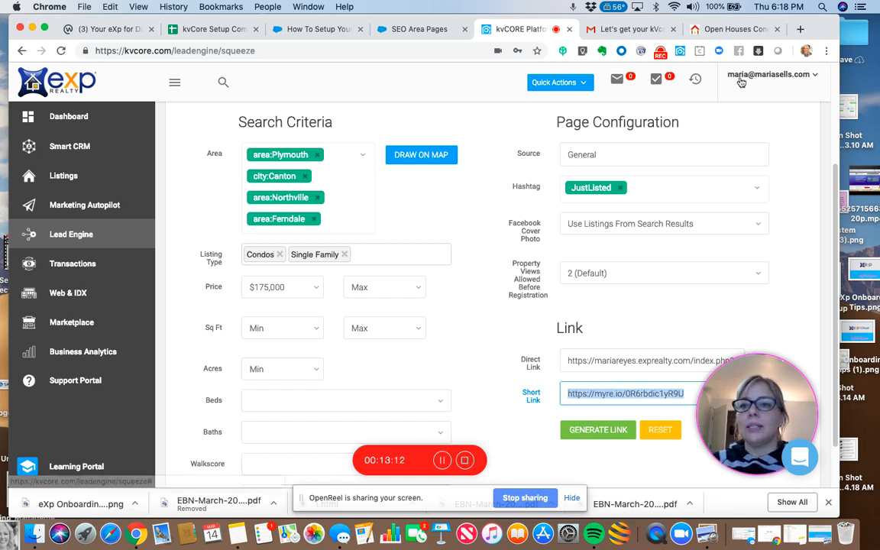
{"action": "left_click", "coordinate": [800, 29]}
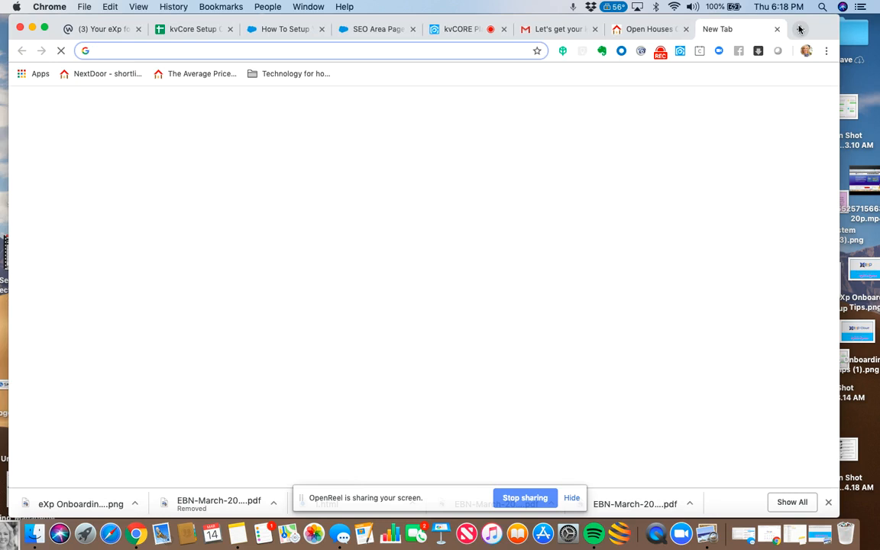
{"action": "key", "text": "super+v"}
{"action": "key", "text": "Return"}
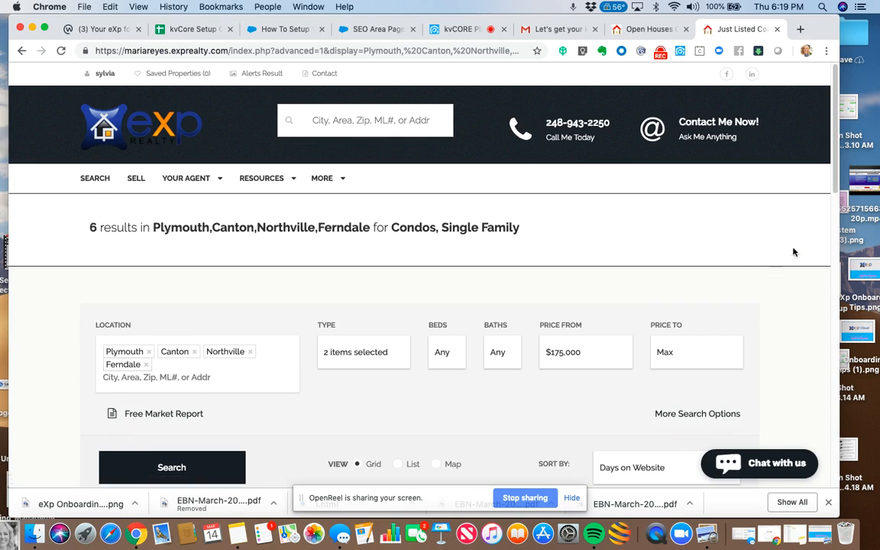
Review the just listed squeeze page's property results and search filters.
{"action": "scroll", "coordinate": [835, 183], "scroll_direction": "down", "scroll_amount": 1}
{"action": "left_click_drag", "start_coordinate": [836, 184], "coordinate": [819, 343]}
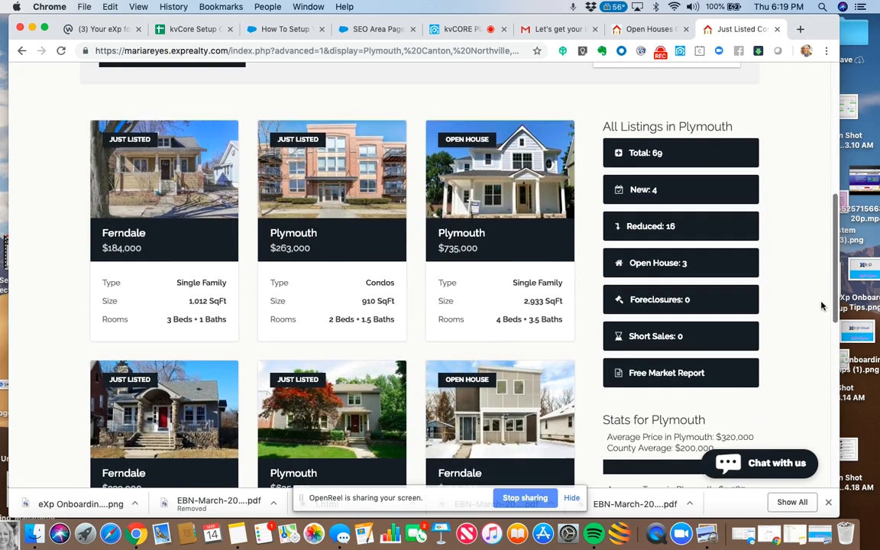
{"action": "scroll", "coordinate": [823, 303], "scroll_direction": "up", "scroll_amount": 3}
{"action": "scroll", "coordinate": [823, 277], "scroll_direction": "up", "scroll_amount": 5}
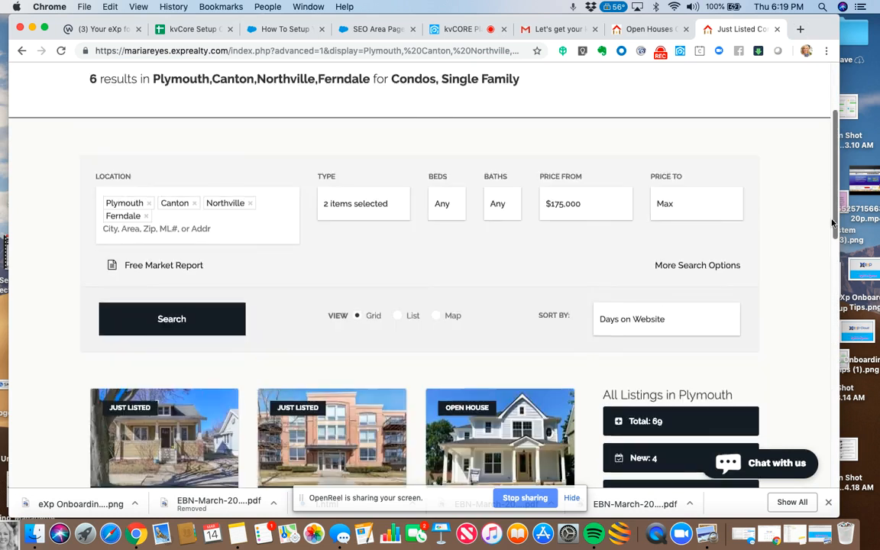
{"action": "left_click_drag", "start_coordinate": [832, 220], "coordinate": [840, 182]}
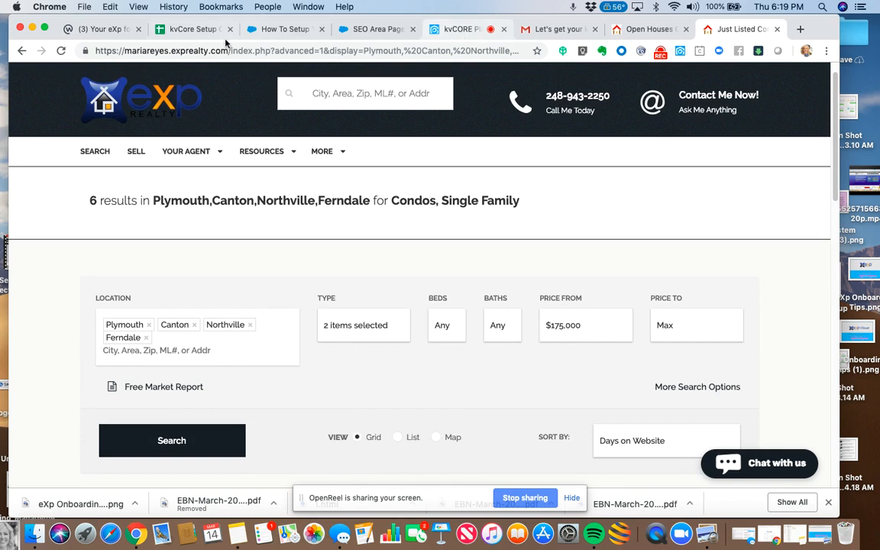
Switch to the kvCore Setup Completion Sheet, paste the short link into cell B13 beside Just Listed Homes, and view the Homes over $500K entry.
{"action": "left_click", "coordinate": [188, 30]}
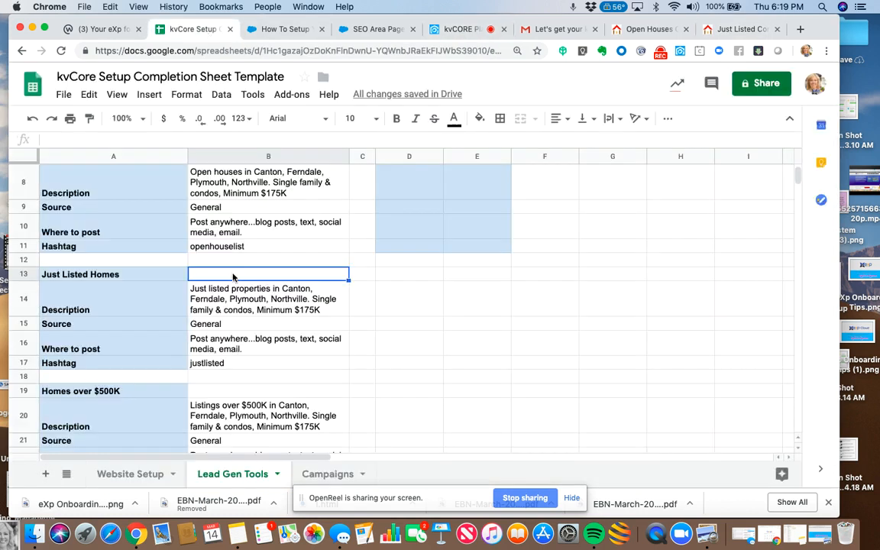
{"action": "key", "text": "super+v"}
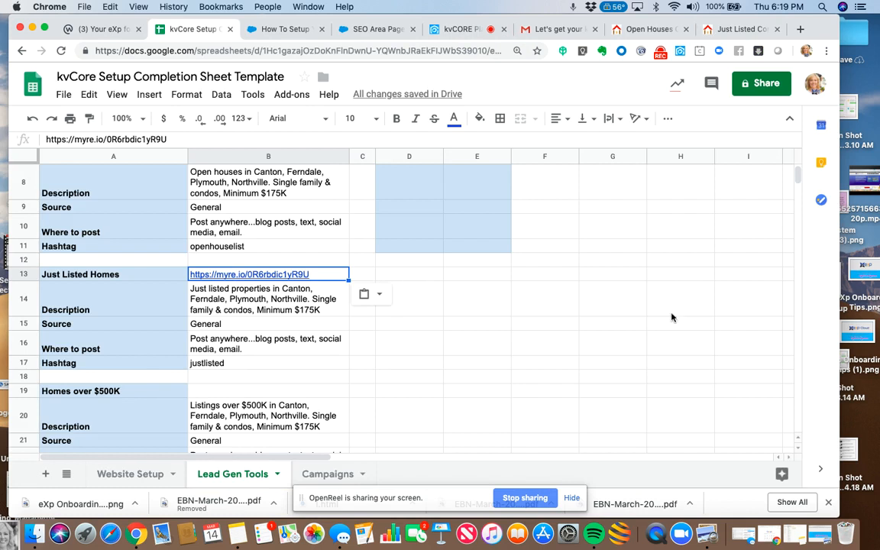
{"action": "scroll", "coordinate": [797, 179], "scroll_direction": "down", "scroll_amount": 5}
{"action": "scroll", "coordinate": [796, 179], "scroll_direction": "up", "scroll_amount": 2}
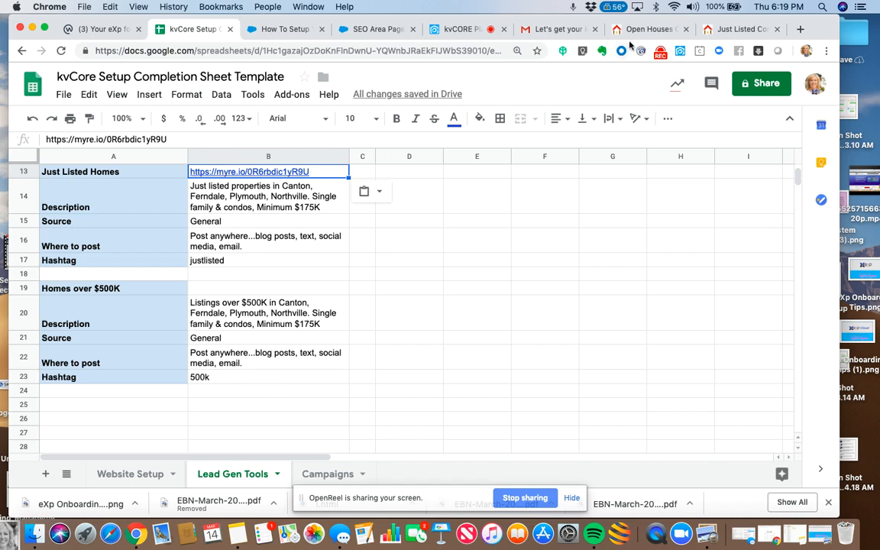
Return to the kvCORE squeeze page builder, set the minimum price to $500,000 and remove the Just Listed option from the search criteria.
{"action": "left_click", "coordinate": [735, 31]}
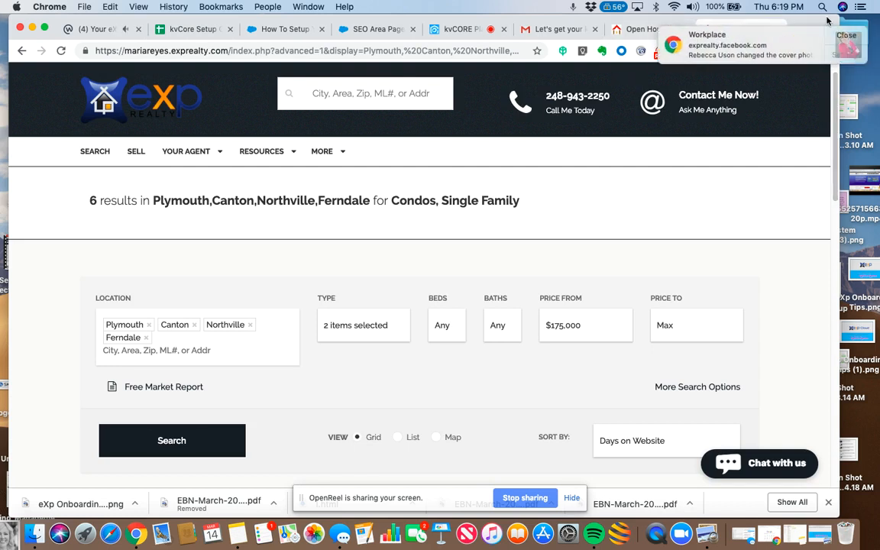
{"action": "left_click", "coordinate": [838, 36]}
{"action": "left_click", "coordinate": [456, 33]}
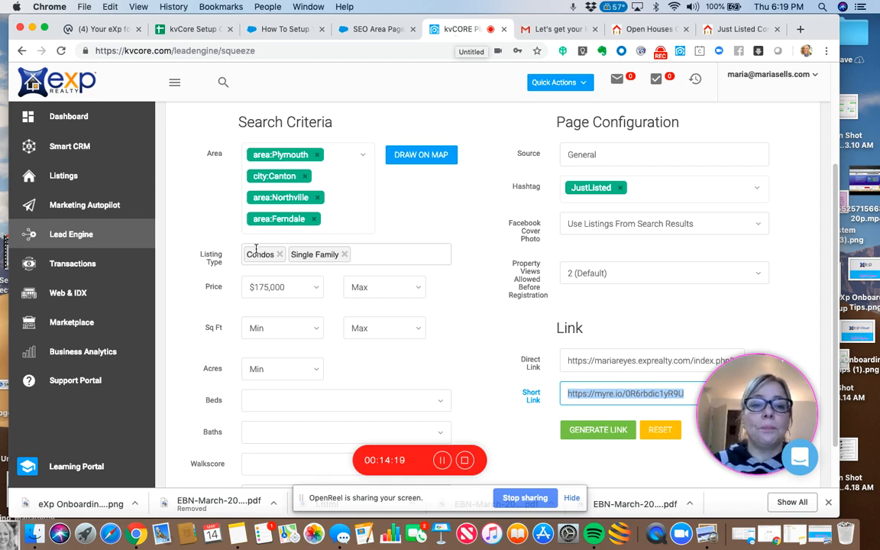
{"action": "left_click", "coordinate": [285, 288]}
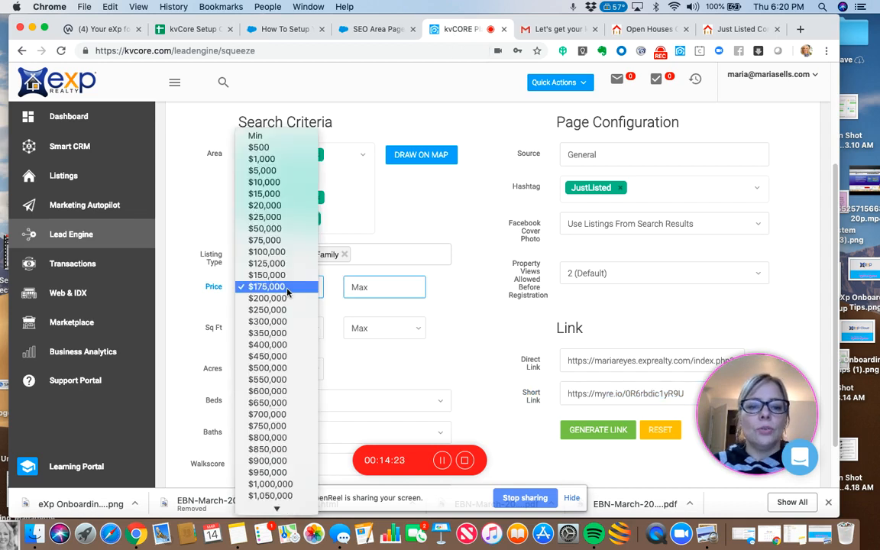
{"action": "left_click", "coordinate": [278, 369]}
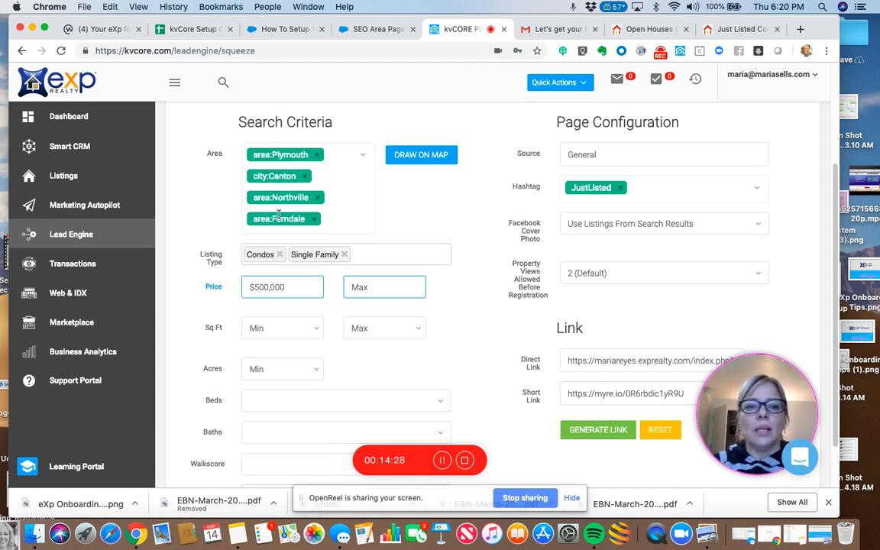
{"action": "left_click_drag", "start_coordinate": [834, 170], "coordinate": [834, 218]}
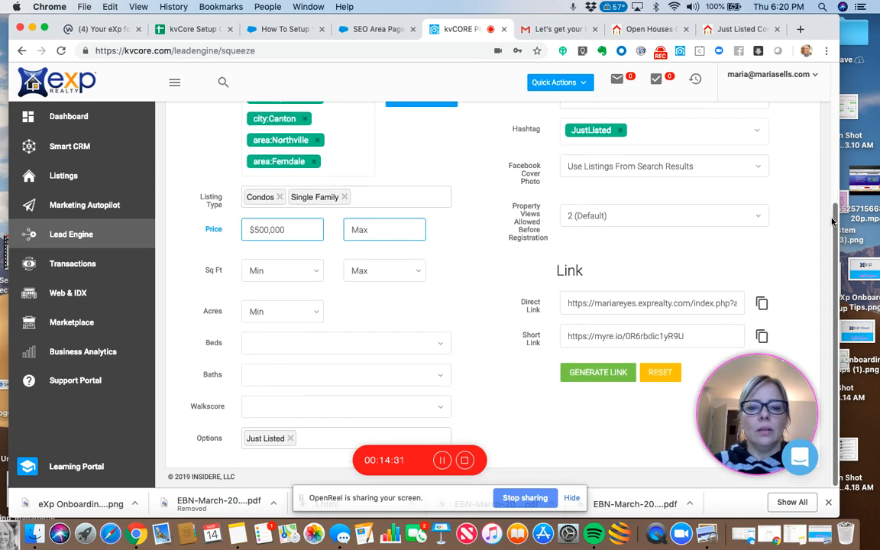
{"action": "left_click", "coordinate": [291, 438]}
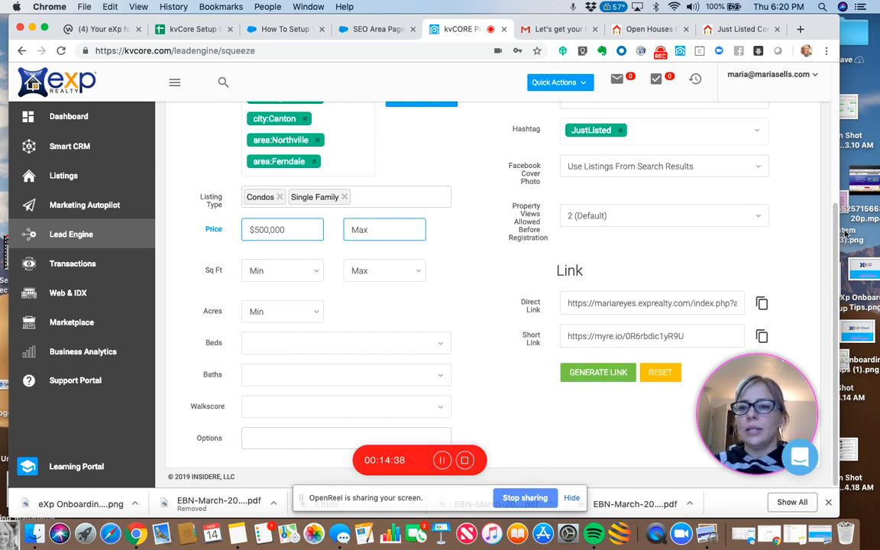
Replace the JustListed hashtag with 500k in the squeeze page configuration and generate a new link.
{"action": "left_click_drag", "start_coordinate": [834, 232], "coordinate": [836, 195]}
{"action": "left_click", "coordinate": [621, 205]}
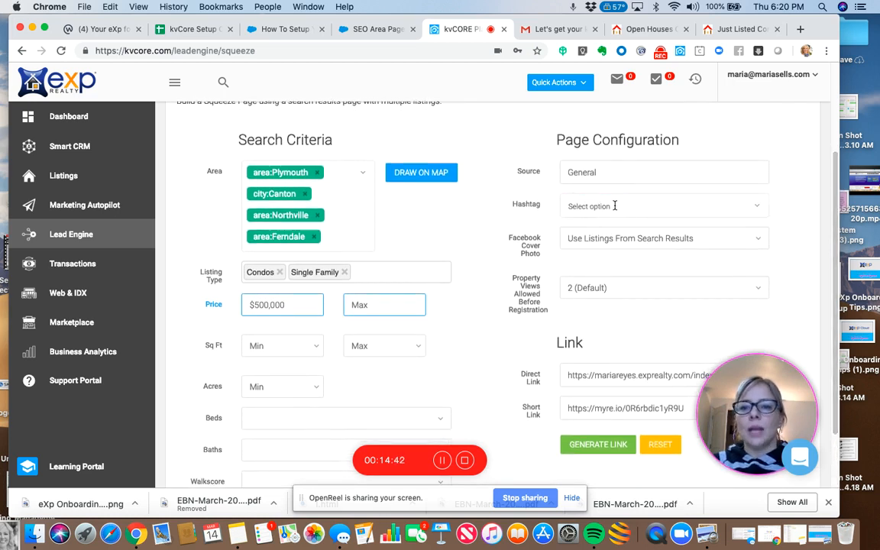
{"action": "left_click", "coordinate": [614, 206]}
{"action": "type", "text": "500k"}
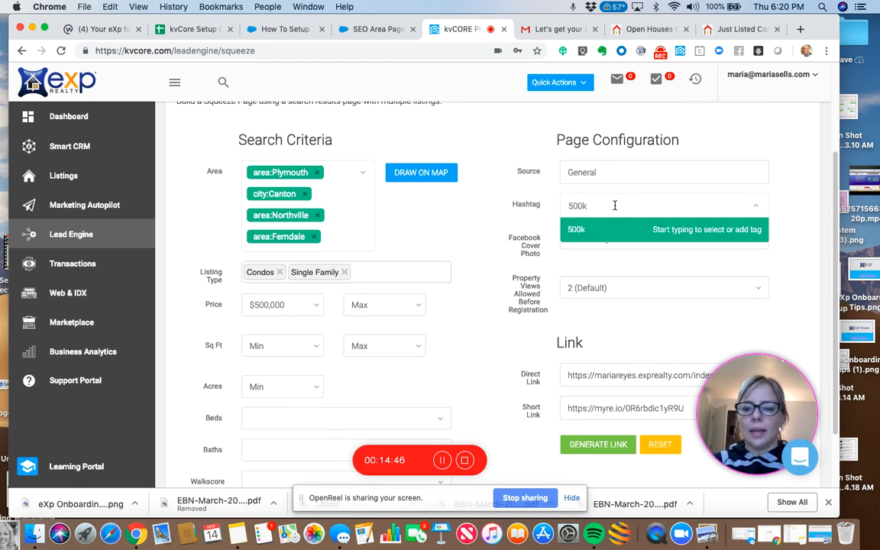
{"action": "key", "text": "Return"}
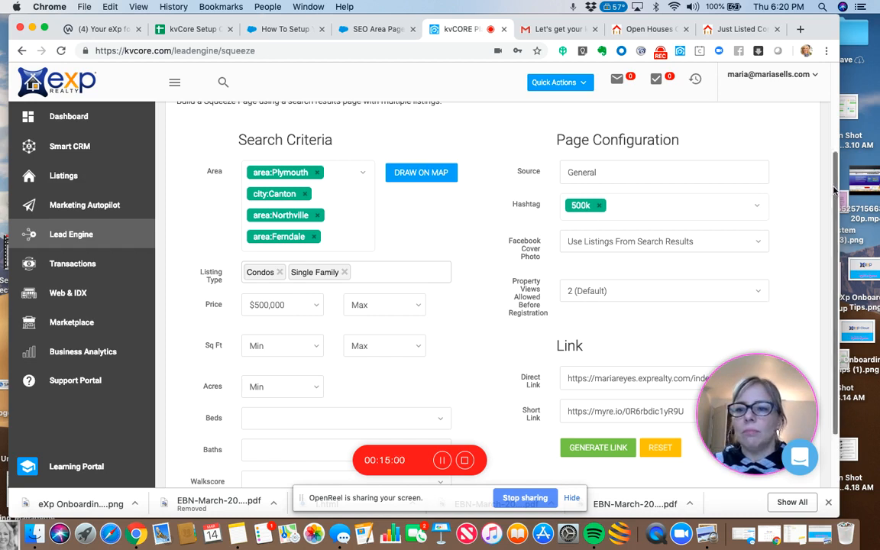
{"action": "scroll", "coordinate": [836, 190], "scroll_direction": "down", "scroll_amount": 3}
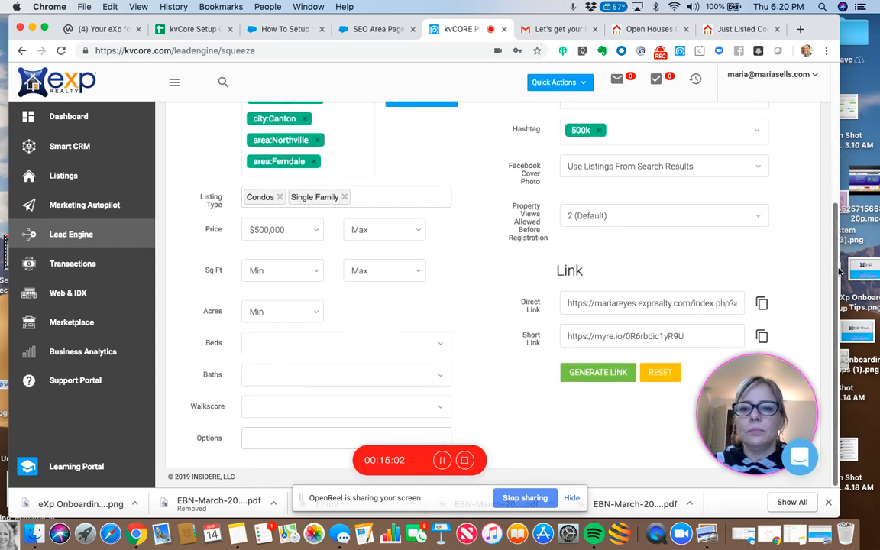
{"action": "left_click", "coordinate": [604, 376]}
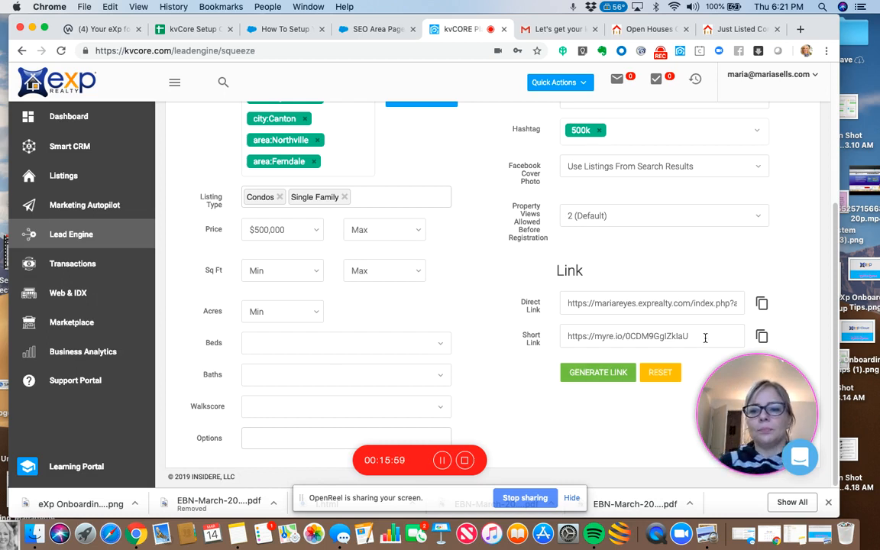
Copy the generated short link into cell B19 beside Homes over $500K in the kvCore Setup Completion Sheet.
{"action": "left_click_drag", "start_coordinate": [703, 338], "coordinate": [565, 337]}
{"action": "key", "text": "cmd+c"}
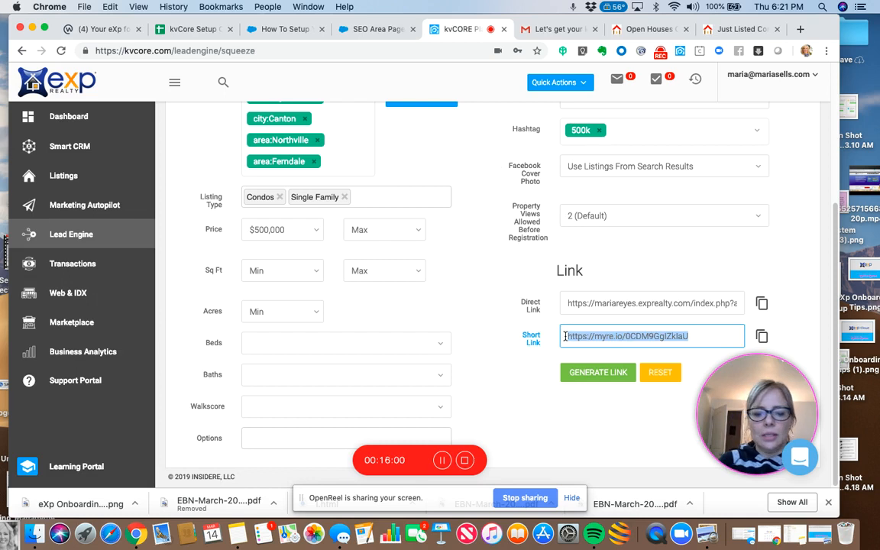
{"action": "left_click", "coordinate": [187, 29]}
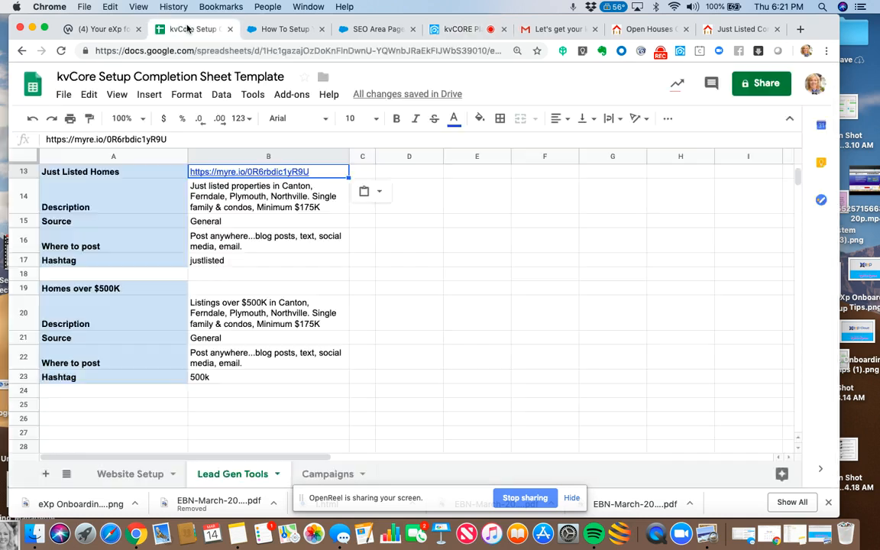
{"action": "left_click", "coordinate": [226, 289]}
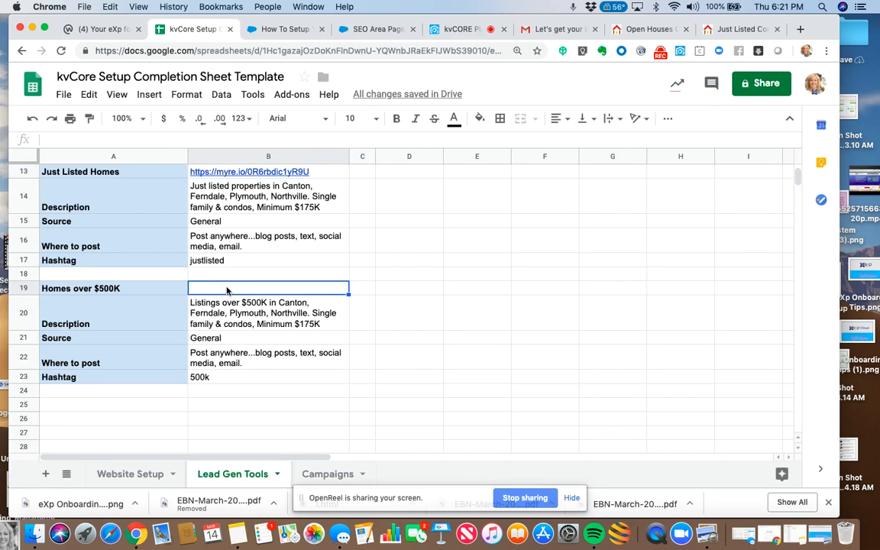
{"action": "key", "text": "cmd+v"}
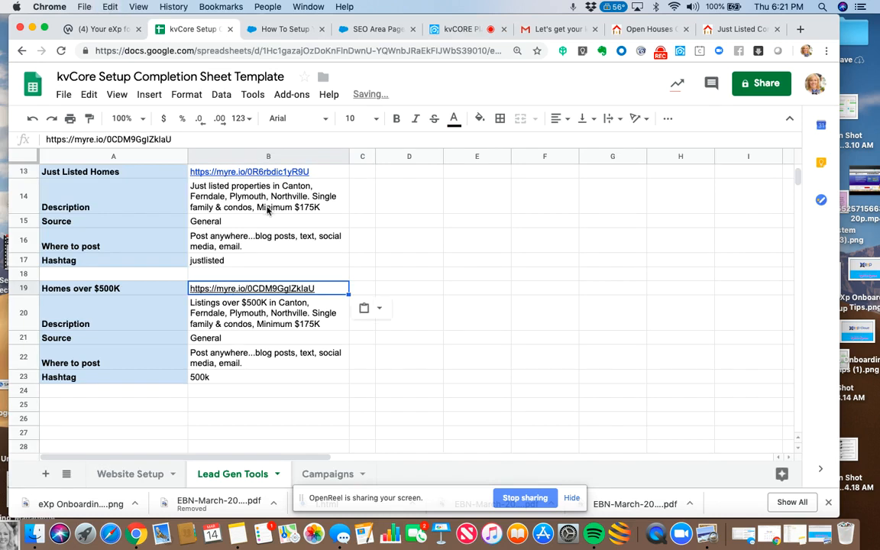
{"action": "left_click", "coordinate": [263, 380]}
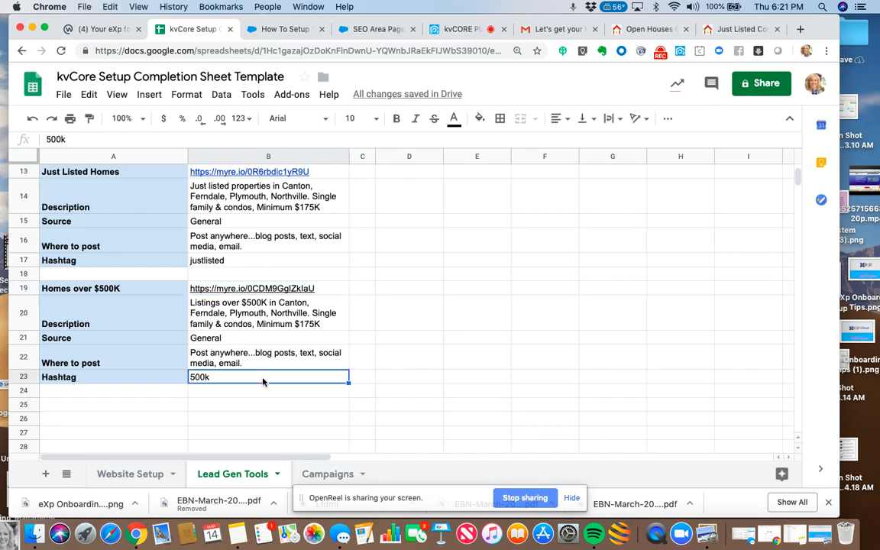
{"action": "left_click", "coordinate": [263, 291]}
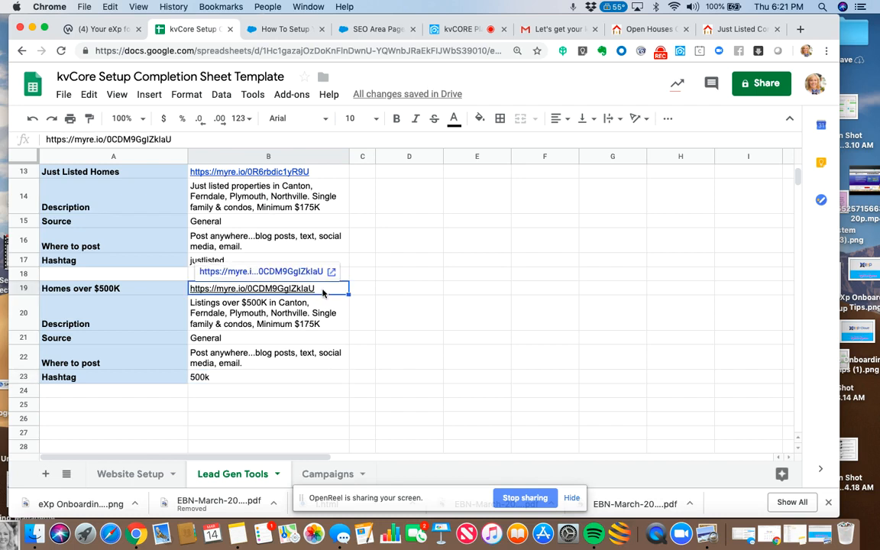
{"action": "left_click", "coordinate": [362, 317]}
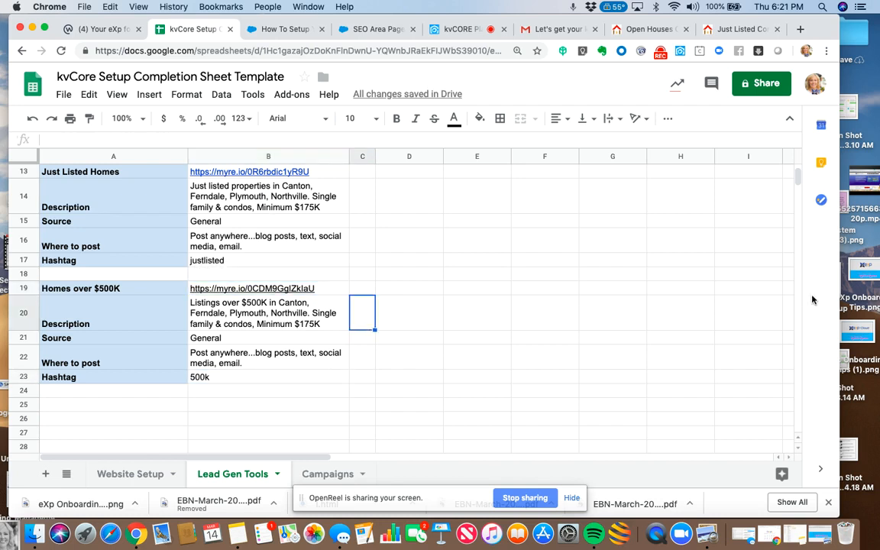
Load the over-$500K short link in a new browser tab and review the squeeze page's search filters and listings.
{"action": "scroll", "coordinate": [798, 179], "scroll_direction": "up", "scroll_amount": 10}
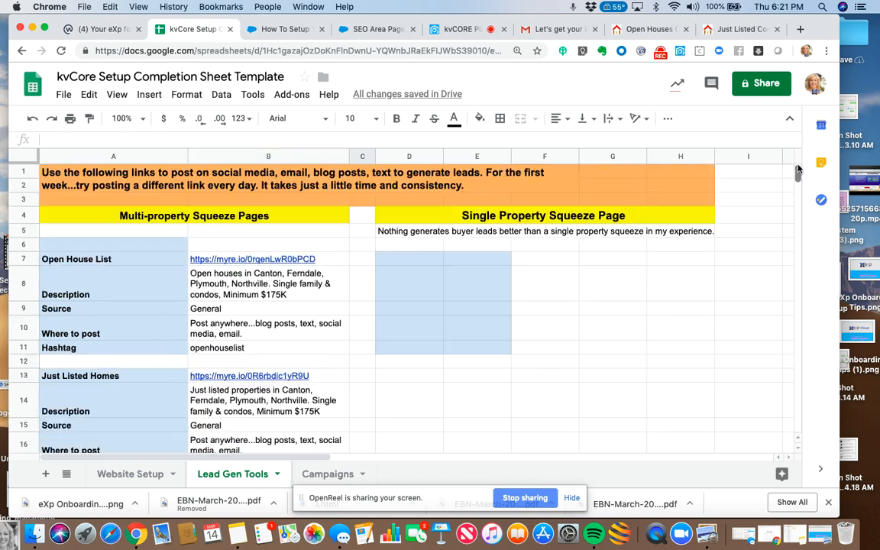
{"action": "left_click", "coordinate": [799, 29]}
{"action": "type", "text": "https://myre.io/0CDM9GgIZklaU"}
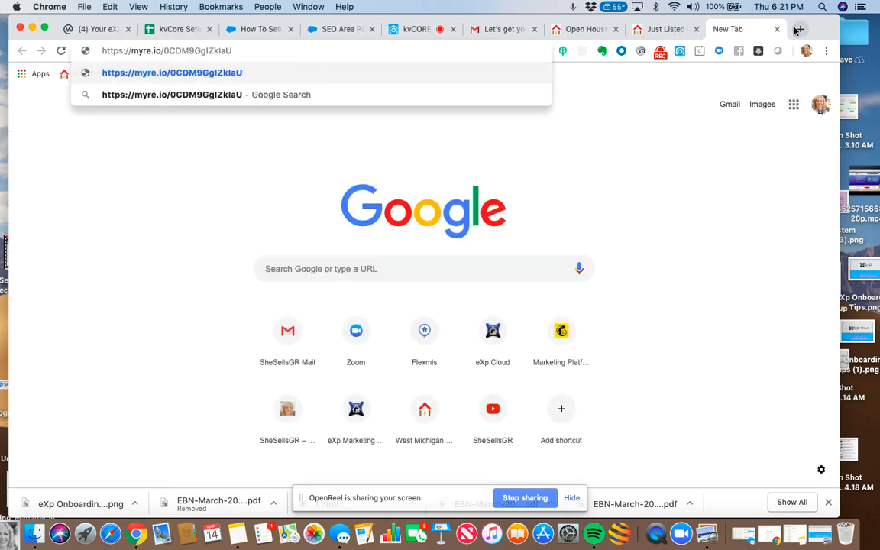
{"action": "key", "text": "Return"}
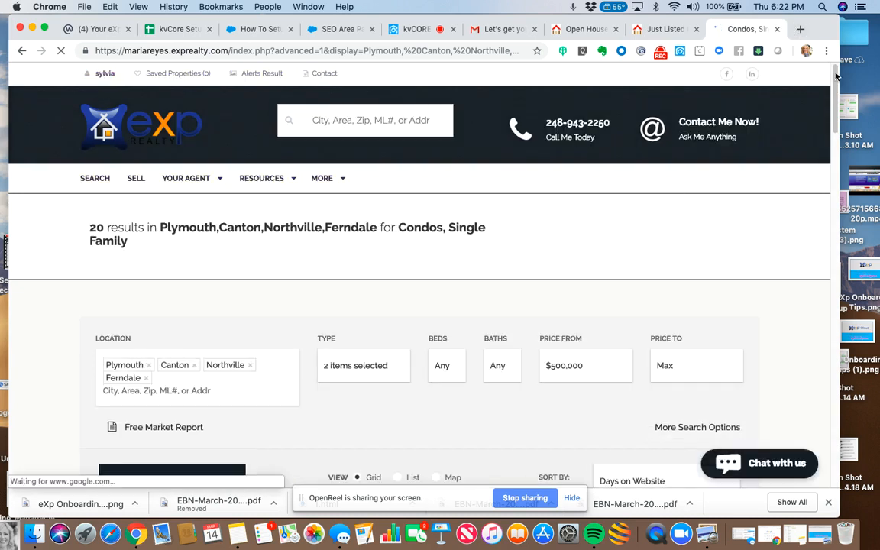
{"action": "left_click_drag", "start_coordinate": [825, 28], "coordinate": [845, 29]}
{"action": "left_click_drag", "start_coordinate": [856, 73], "coordinate": [855, 107]}
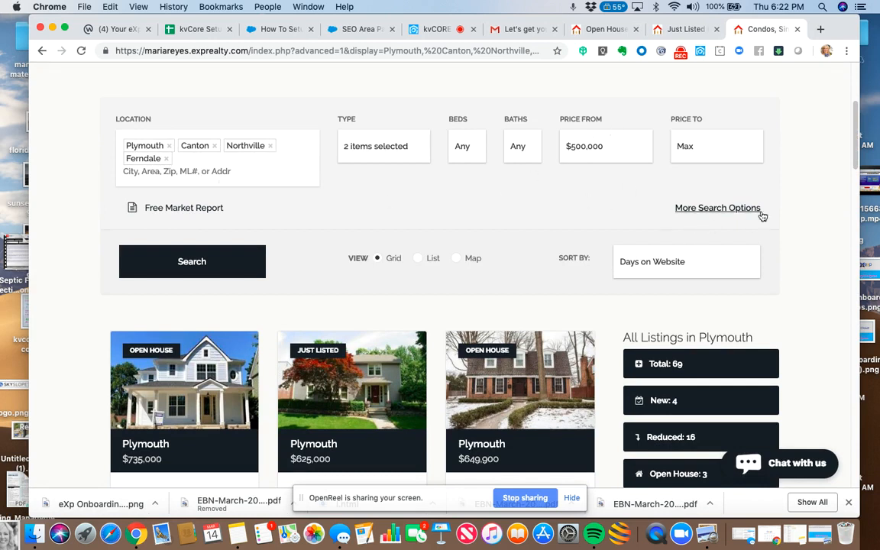
{"action": "left_click_drag", "start_coordinate": [855, 125], "coordinate": [844, 299]}
{"action": "scroll", "coordinate": [844, 300], "scroll_direction": "down", "scroll_amount": 8}
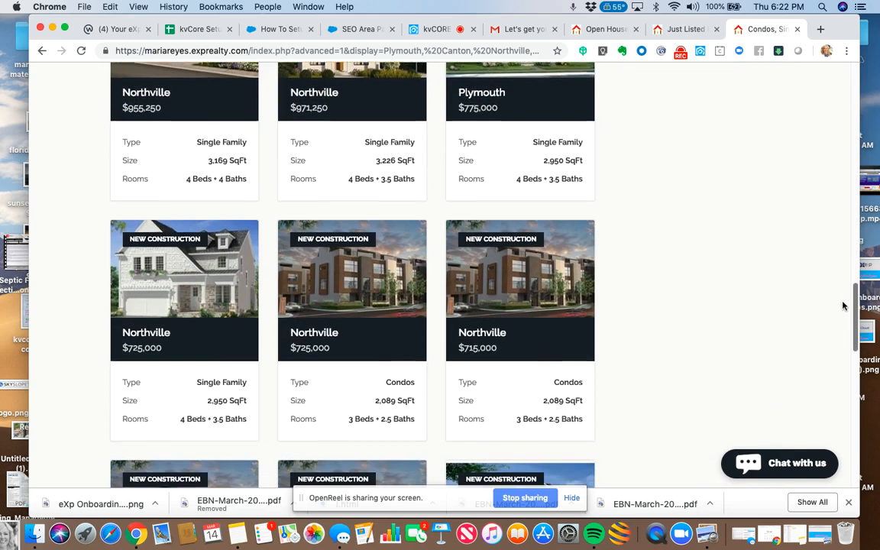
{"action": "scroll", "coordinate": [836, 355], "scroll_direction": "down", "scroll_amount": 7}
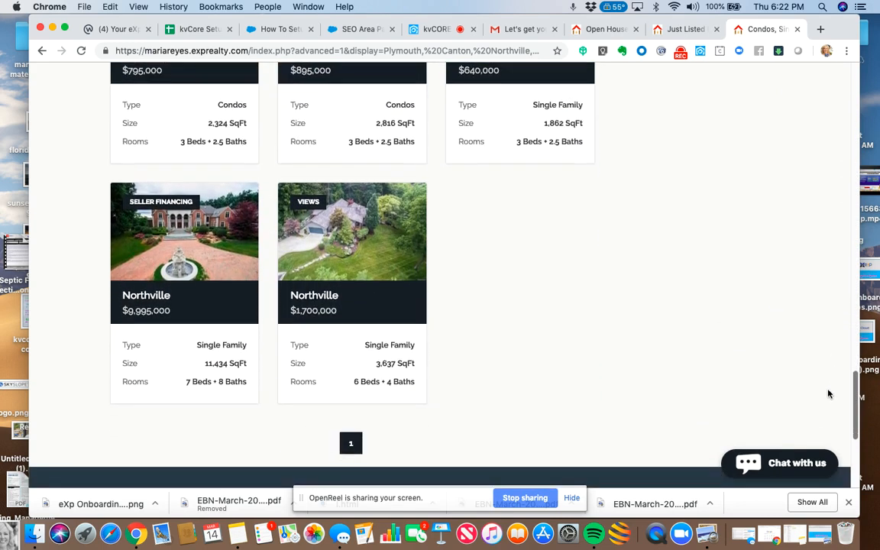
{"action": "scroll", "coordinate": [833, 366], "scroll_direction": "up", "scroll_amount": 20}
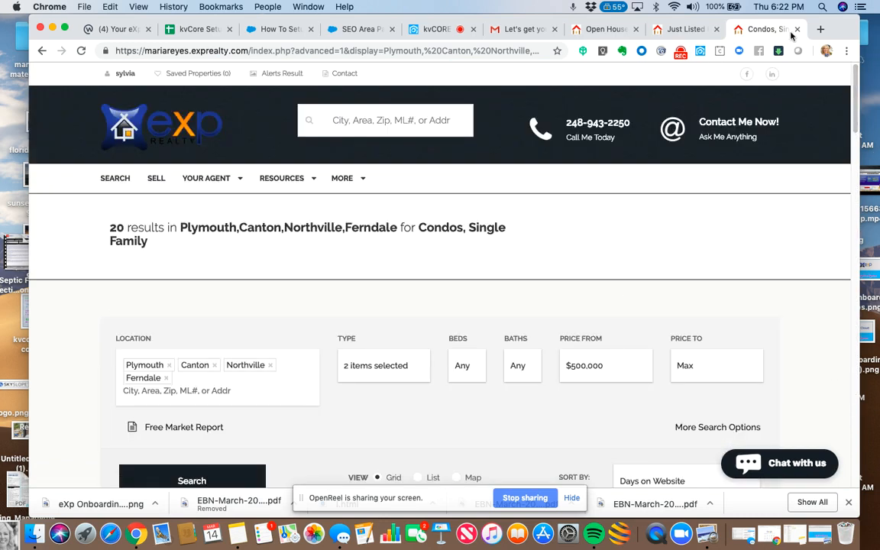
Return to the setup sheet's Lead Gen Tools and apply the short link as a hyperlink in cell B19.
{"action": "left_click", "coordinate": [201, 34]}
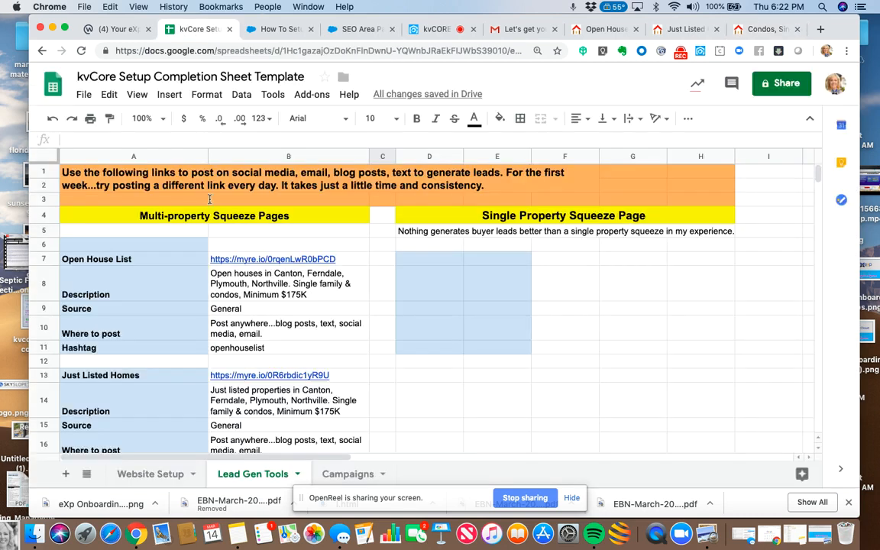
{"action": "scroll", "coordinate": [817, 176], "scroll_direction": "down", "scroll_amount": 5}
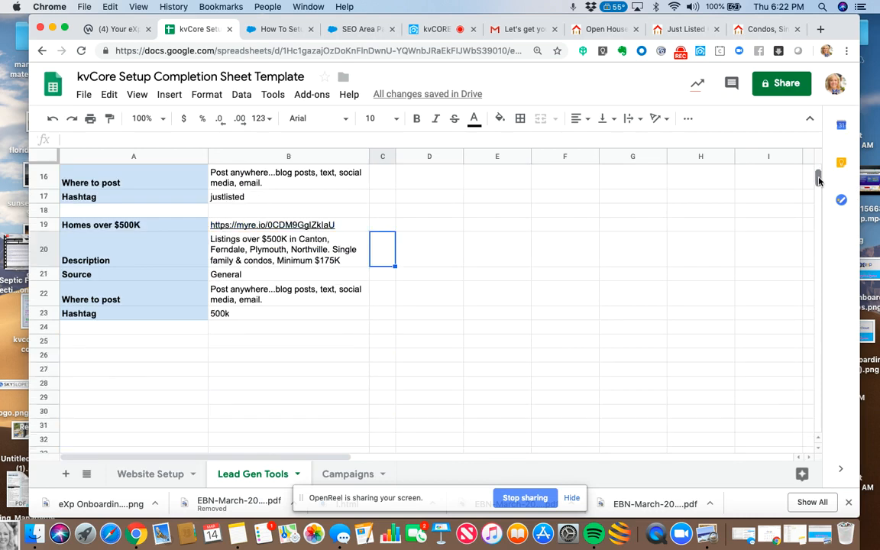
{"action": "scroll", "coordinate": [817, 176], "scroll_direction": "up", "scroll_amount": 4}
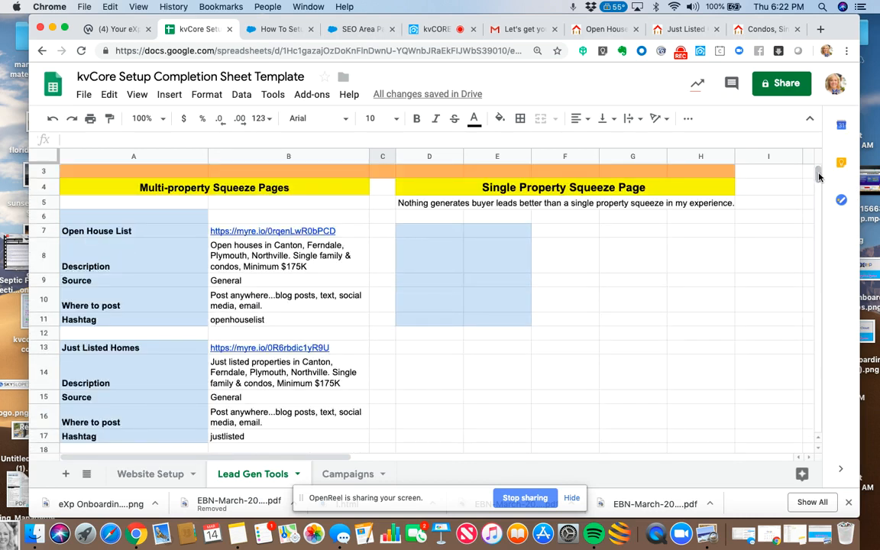
{"action": "scroll", "coordinate": [817, 176], "scroll_direction": "down", "scroll_amount": 5}
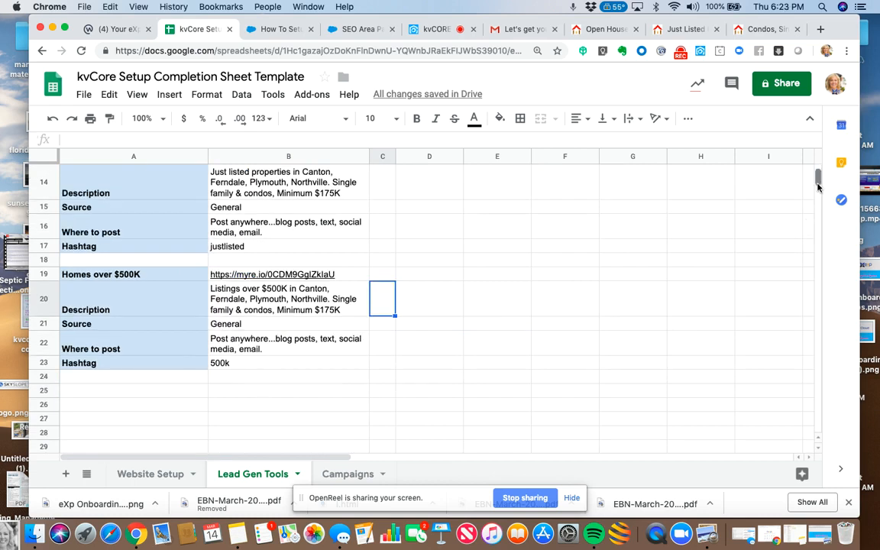
{"action": "left_click", "coordinate": [349, 278]}
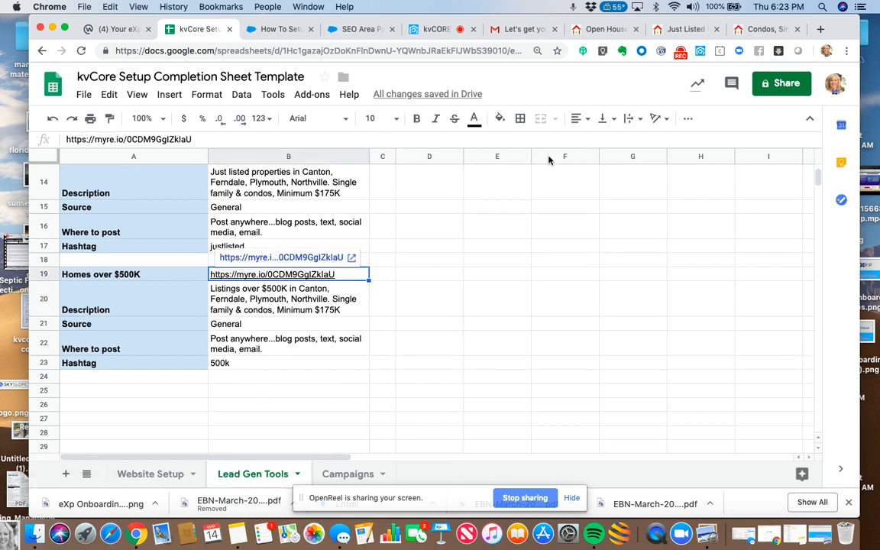
{"action": "left_click", "coordinate": [692, 120]}
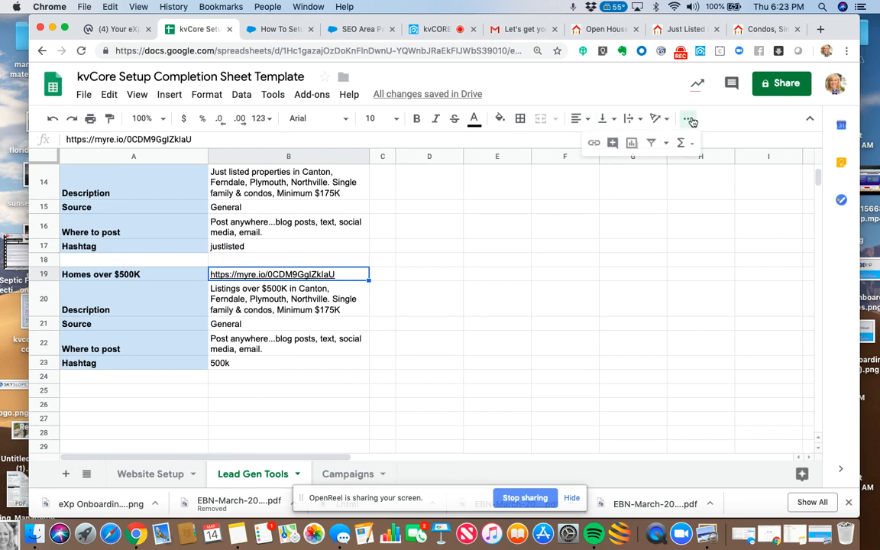
{"action": "left_click", "coordinate": [595, 145]}
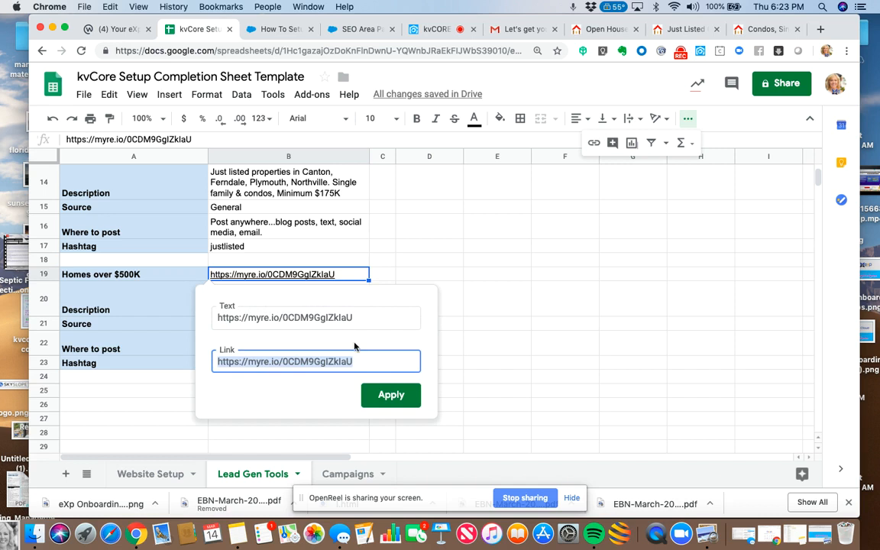
{"action": "left_click", "coordinate": [378, 395]}
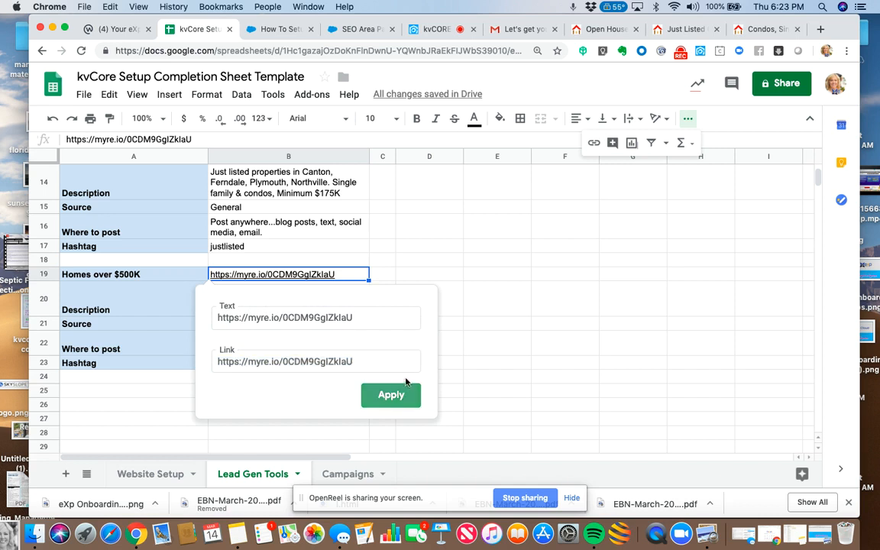
{"action": "left_click", "coordinate": [396, 397]}
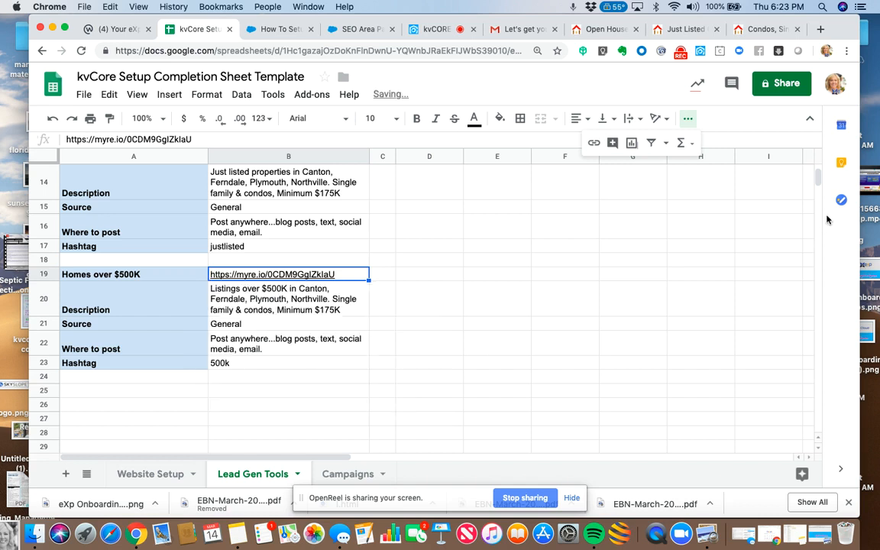
Switch back to kvCORE, leave the squeeze page builder and open the Smart Campaigns library in Marketing Autopilot.
{"action": "left_click", "coordinate": [762, 29]}
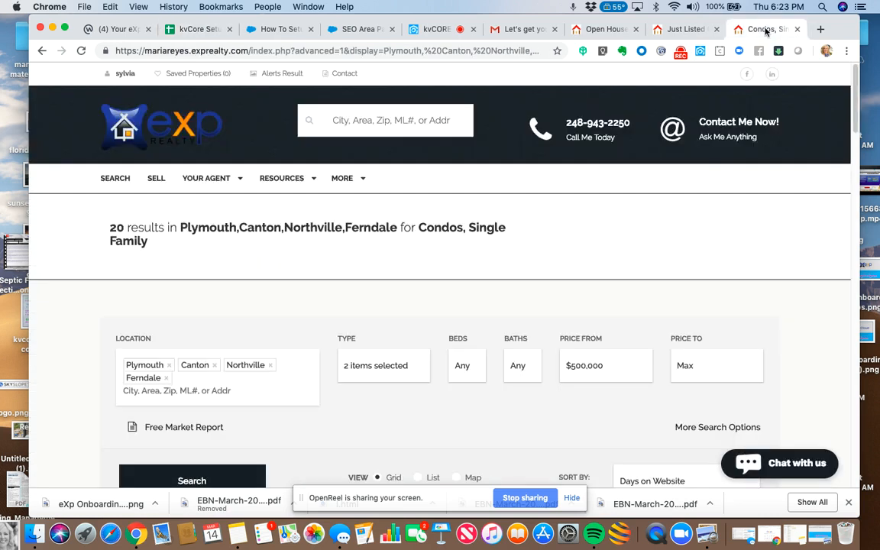
{"action": "left_click", "coordinate": [432, 29]}
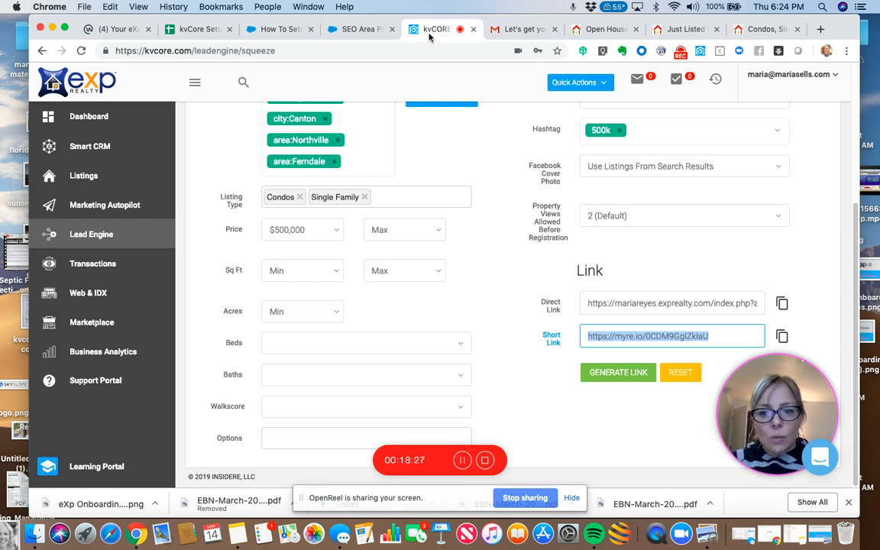
{"action": "left_click", "coordinate": [85, 121]}
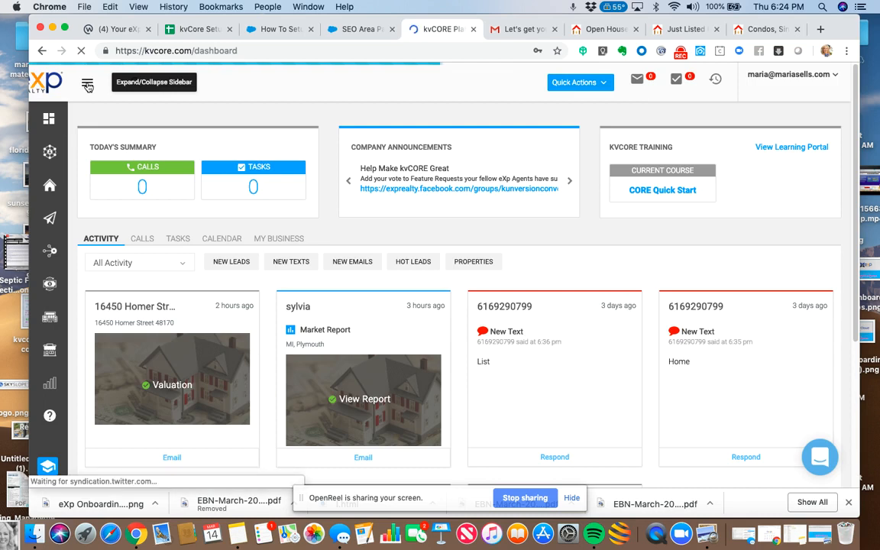
{"action": "left_click", "coordinate": [88, 86]}
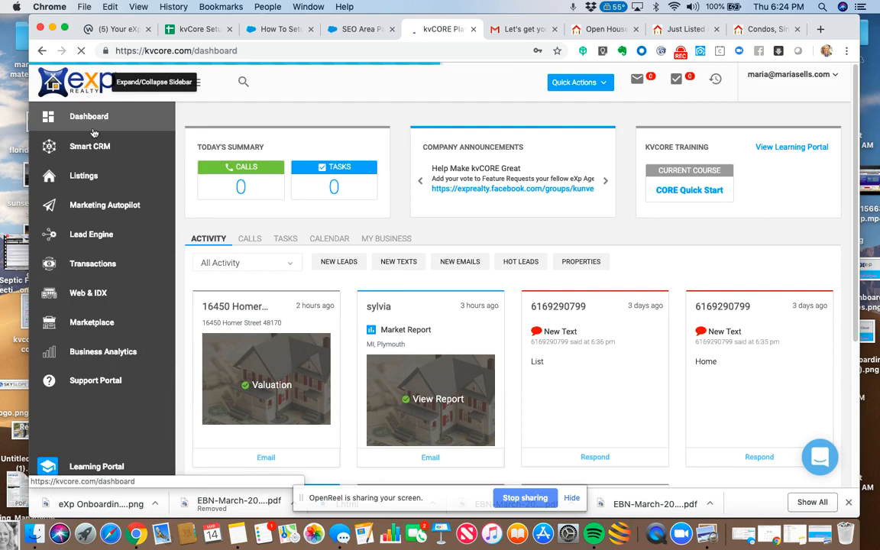
{"action": "left_click", "coordinate": [92, 206]}
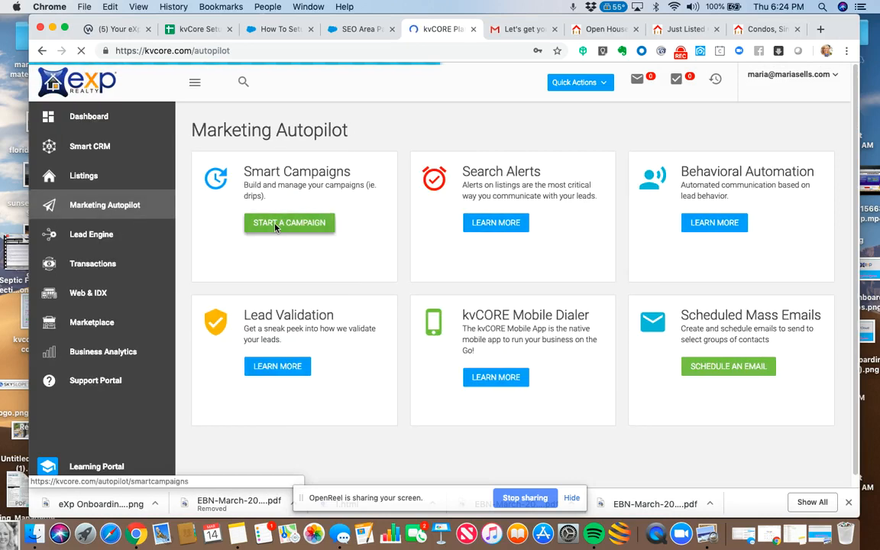
{"action": "left_click", "coordinate": [276, 227]}
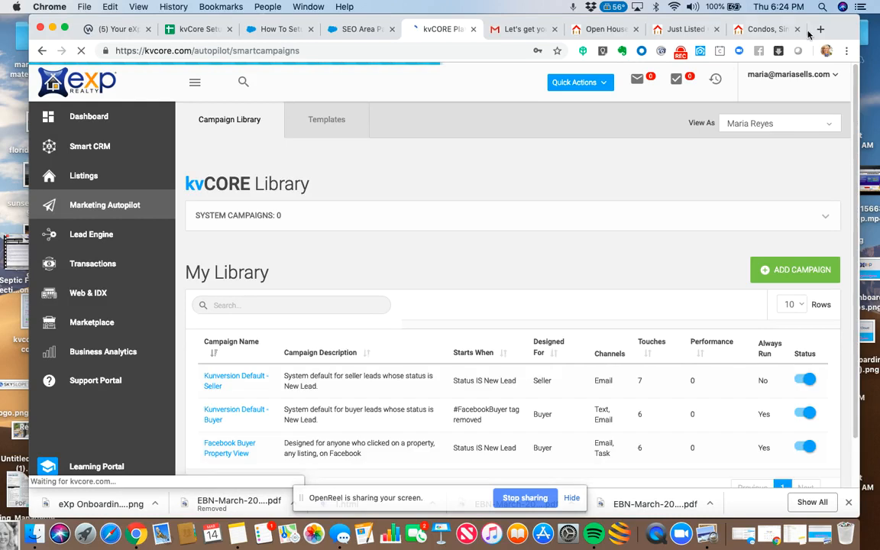
{"action": "left_click_drag", "start_coordinate": [828, 29], "coordinate": [814, 28]}
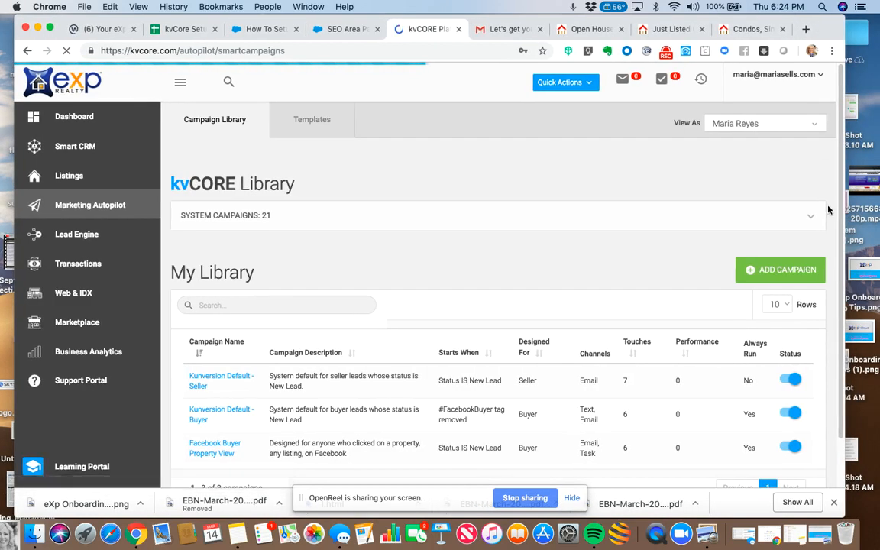
Expand the System Campaigns in the kvCORE Library, review the available default campaigns, and collapse the list again.
{"action": "scroll", "coordinate": [838, 168], "scroll_direction": "down", "scroll_amount": 1}
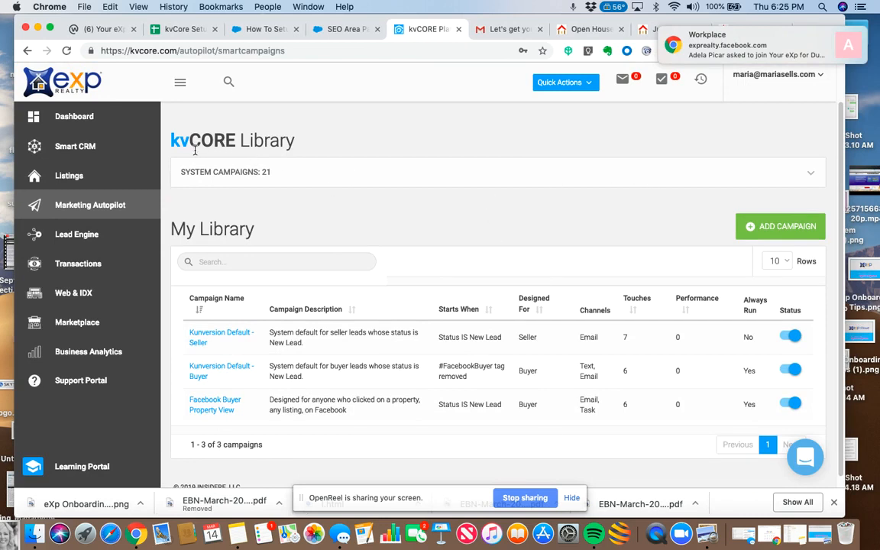
{"action": "left_click", "coordinate": [809, 177]}
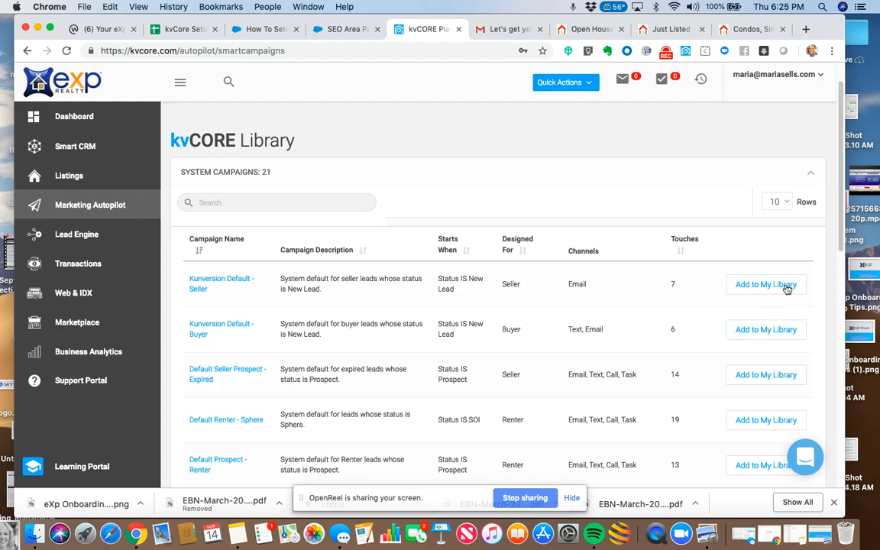
{"action": "scroll", "coordinate": [838, 267], "scroll_direction": "down", "scroll_amount": 5}
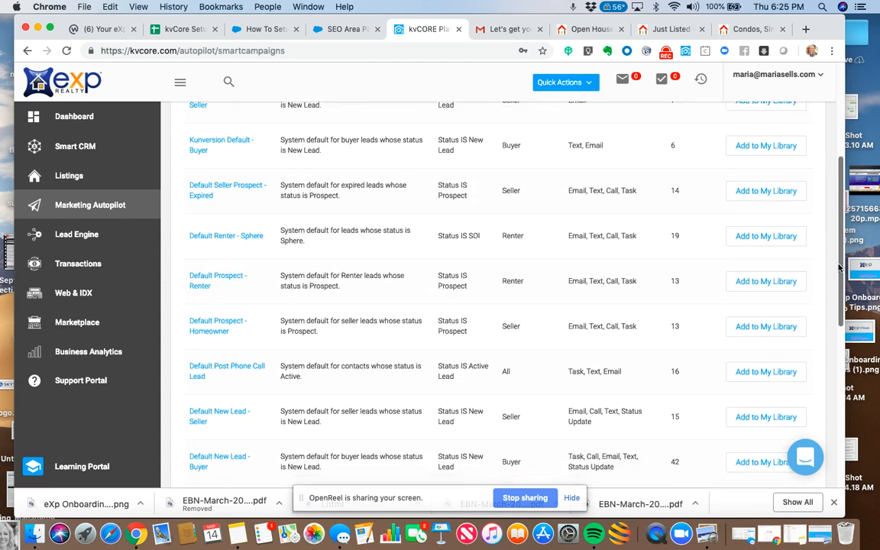
{"action": "left_click_drag", "start_coordinate": [838, 268], "coordinate": [840, 187]}
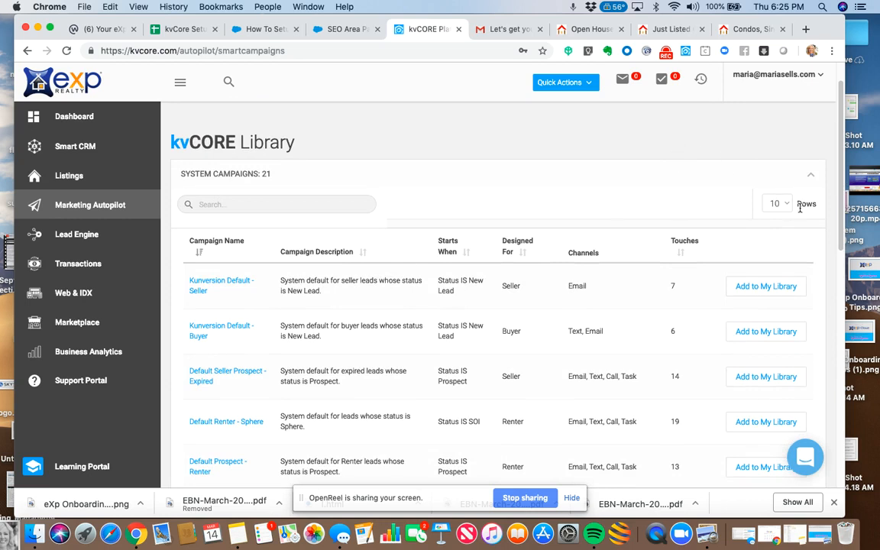
{"action": "left_click", "coordinate": [726, 162]}
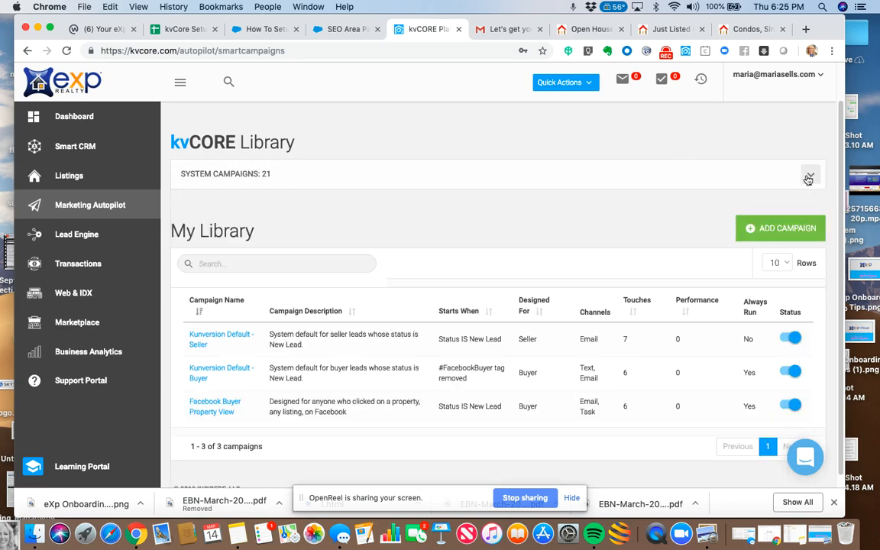
Try switching off the Kunversion Default - Seller campaign in My Library and cancel the change.
{"action": "left_click", "coordinate": [792, 339]}
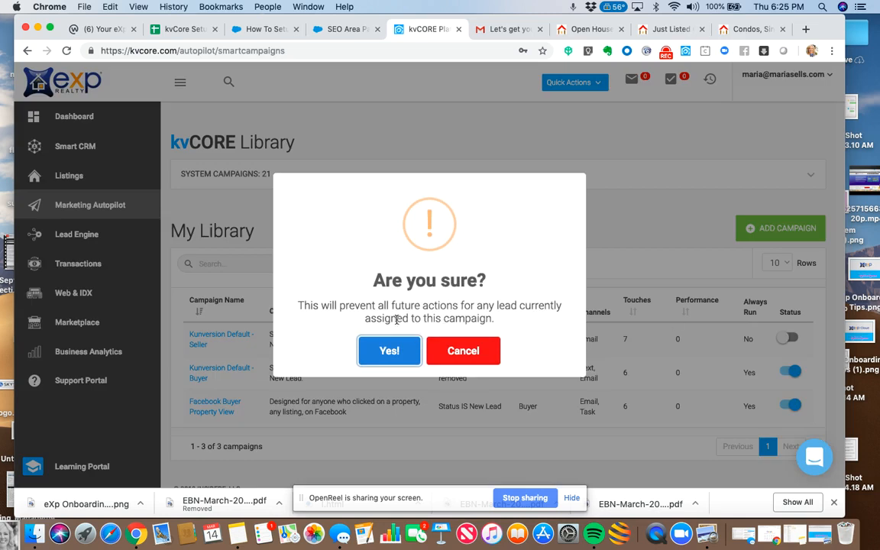
{"action": "left_click", "coordinate": [456, 354]}
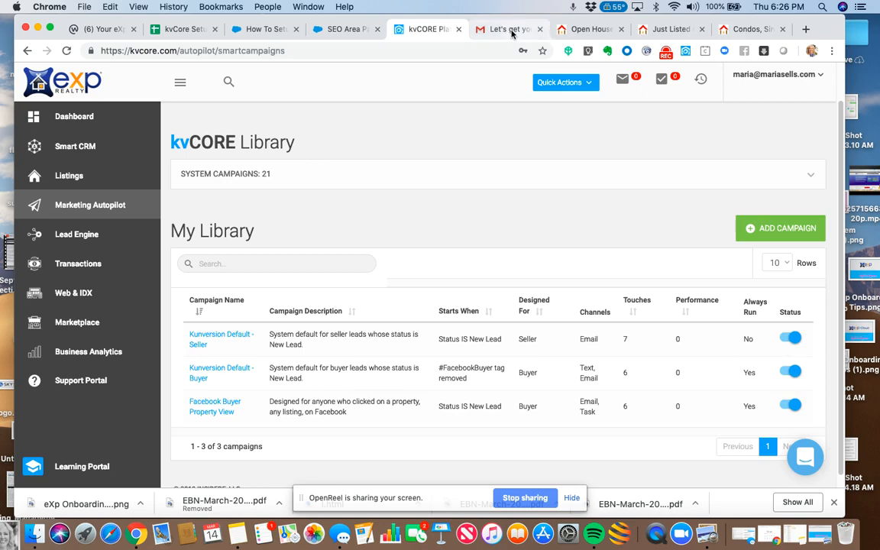
Leave the Smart Campaigns library and open the kvCORE dashboard.
{"action": "left_click", "coordinate": [76, 116]}
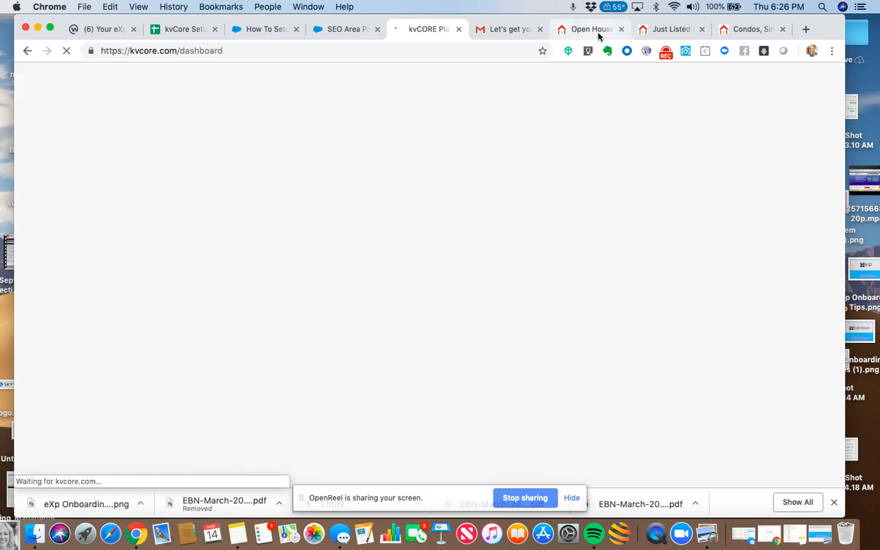